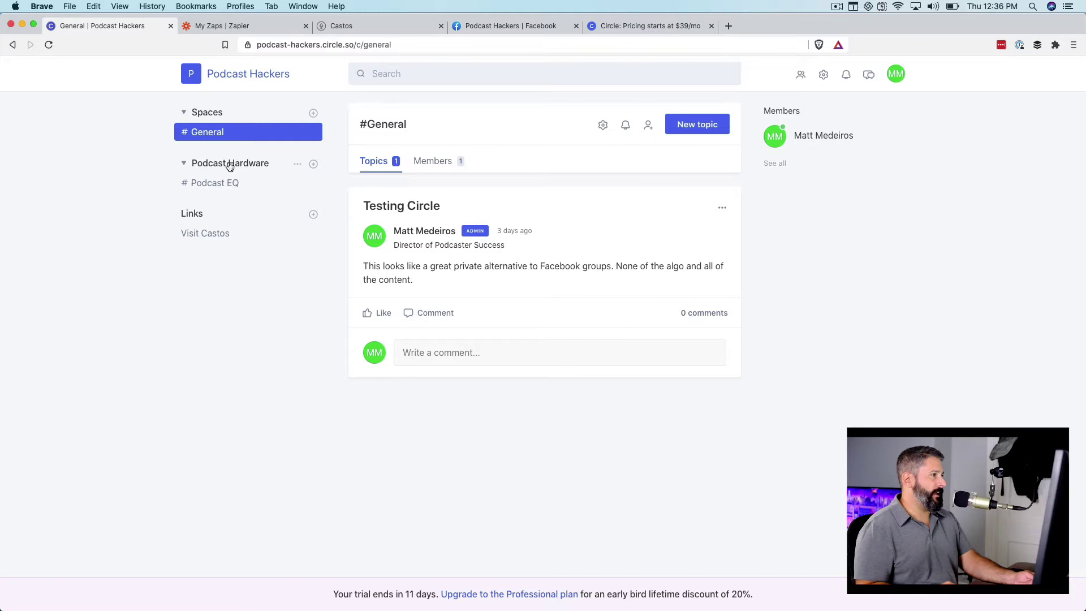
- Switch to the My Zaps page showing the active Circle to Castos zap
{"action": "left_click", "coordinate": [248, 28]}
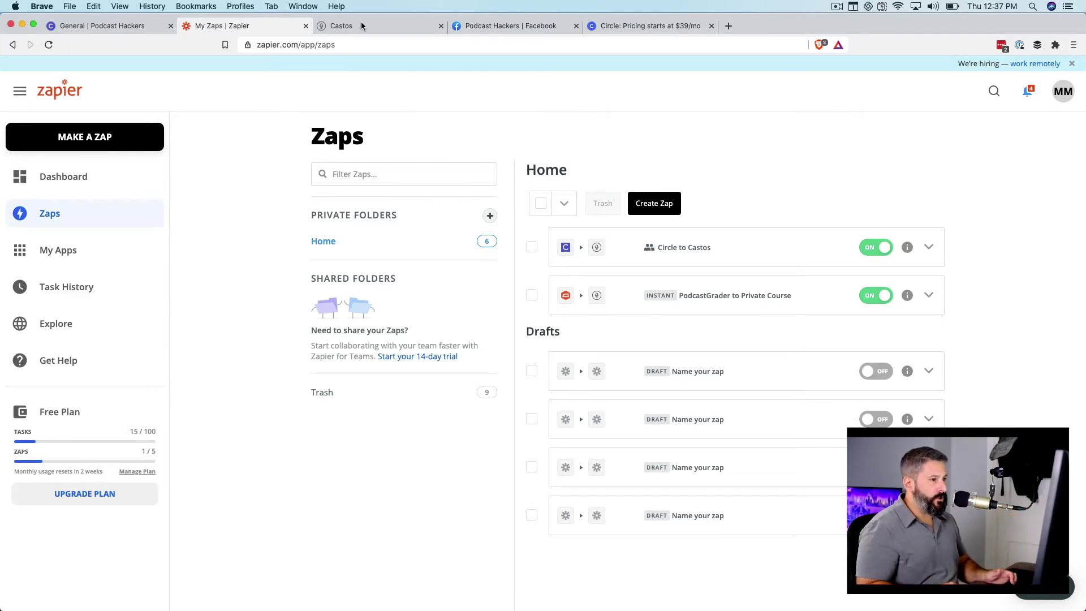
- Open the Circle to Castos zap's trigger step, showing Circle with the New Member Added event
{"action": "left_click", "coordinate": [685, 250]}
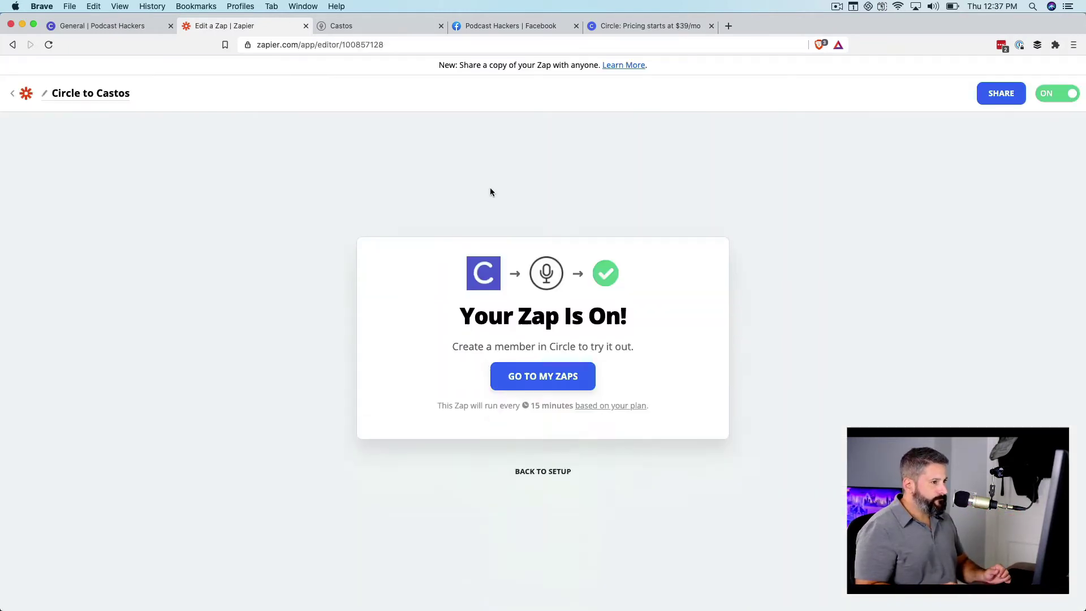
{"action": "left_click", "coordinate": [544, 365]}
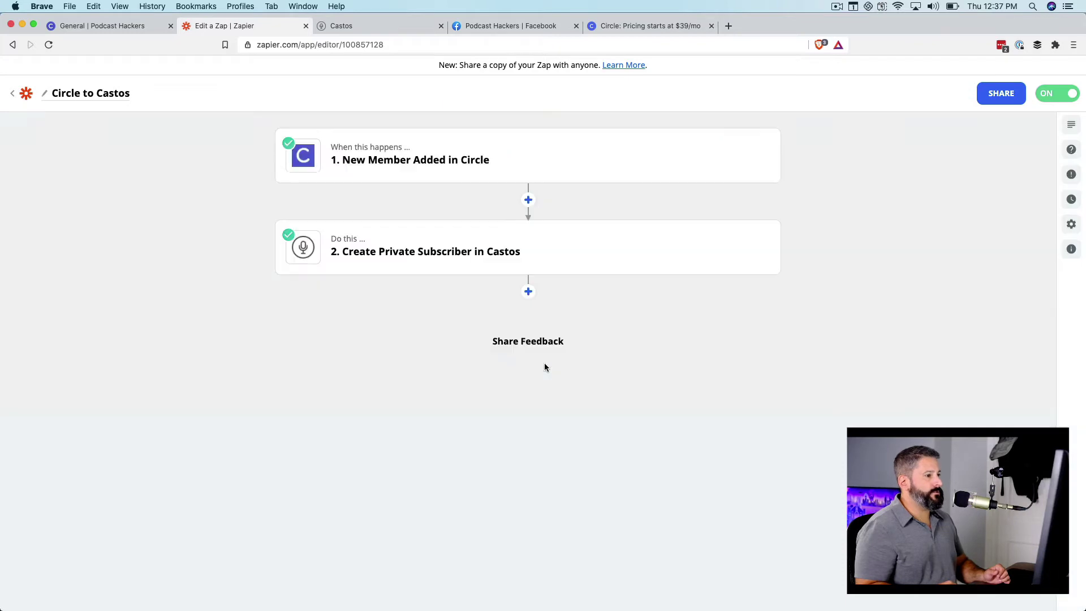
{"action": "left_click", "coordinate": [417, 165]}
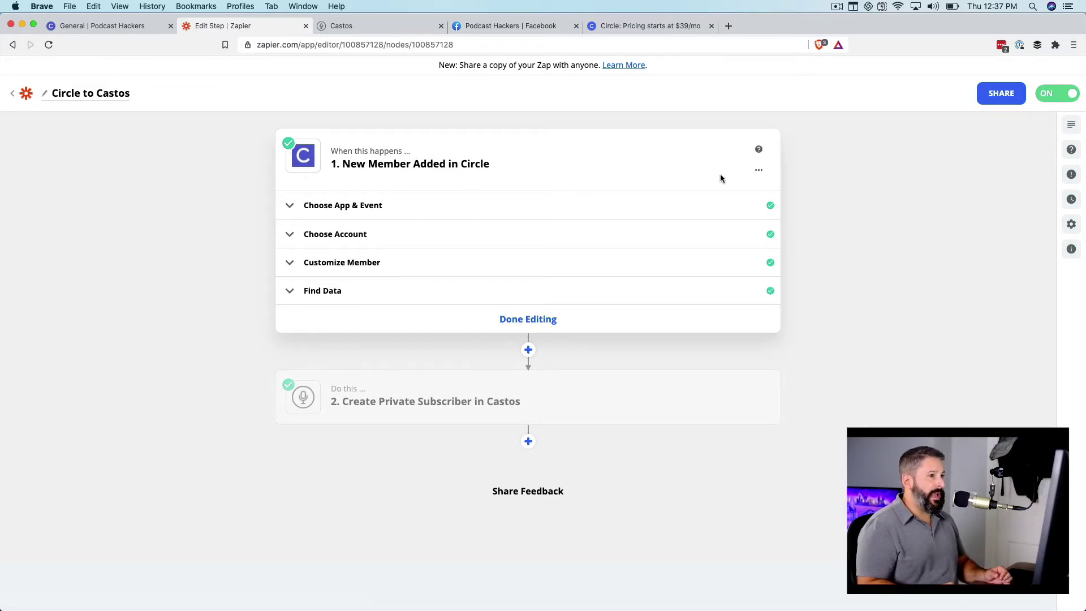
{"action": "left_click", "coordinate": [759, 170]}
{"action": "left_click", "coordinate": [645, 160]}
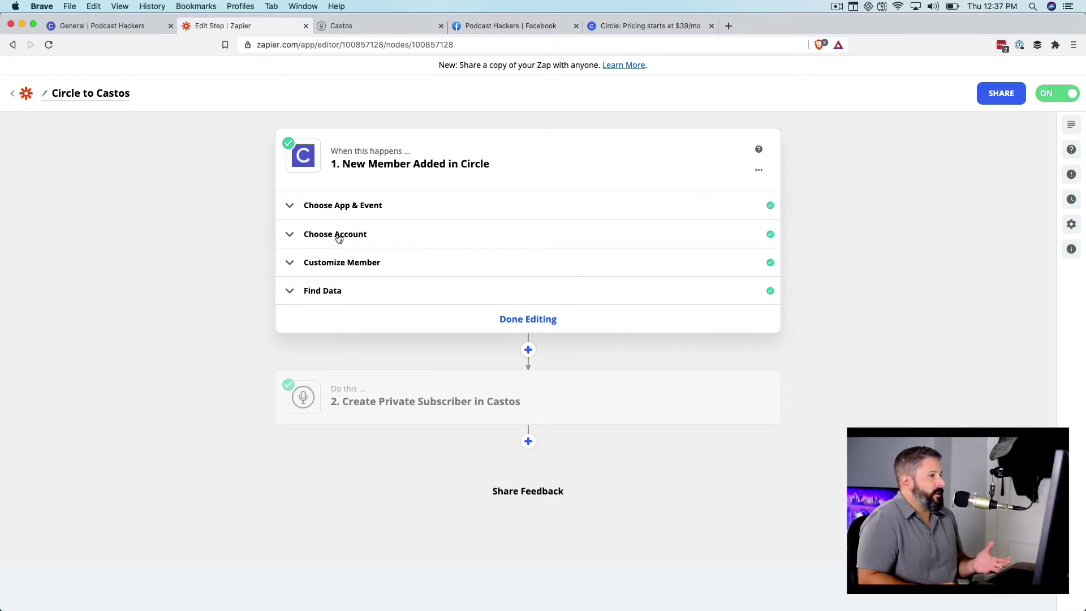
{"action": "left_click", "coordinate": [346, 214]}
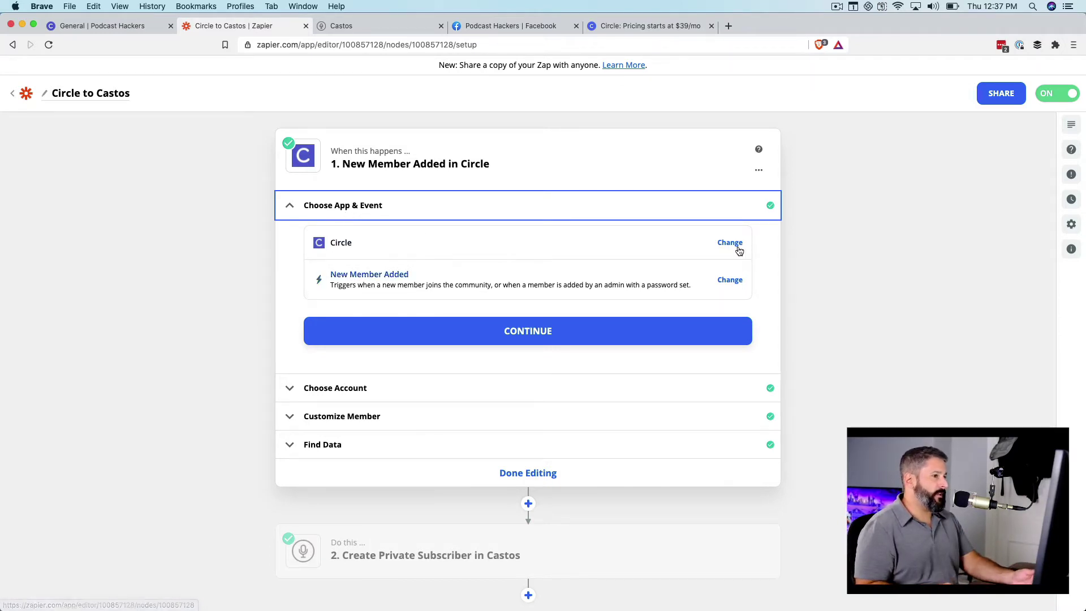
{"action": "left_click", "coordinate": [729, 280]}
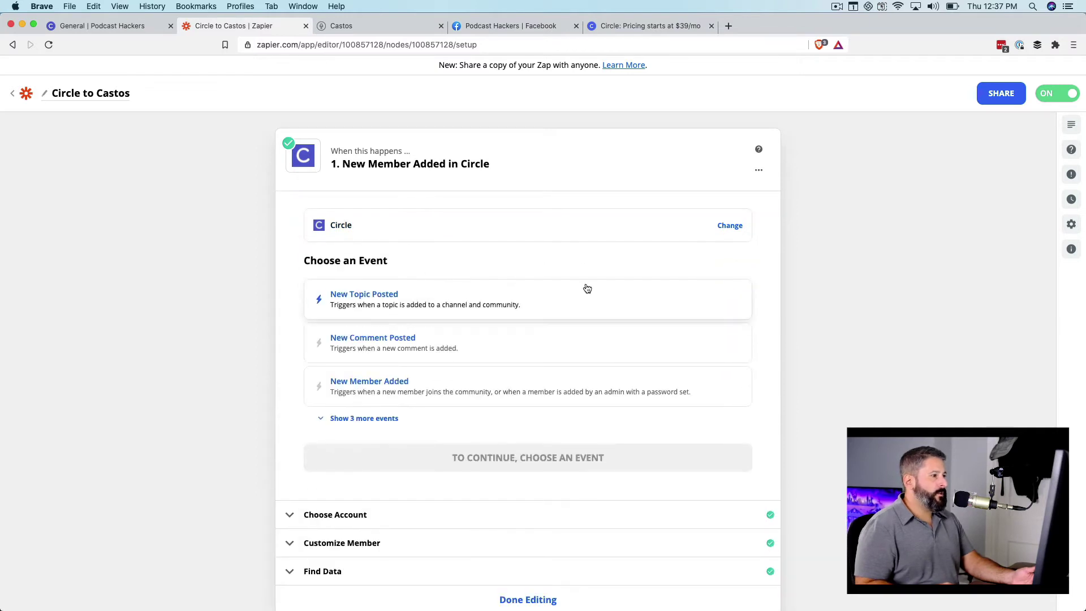
{"action": "left_click", "coordinate": [370, 417]}
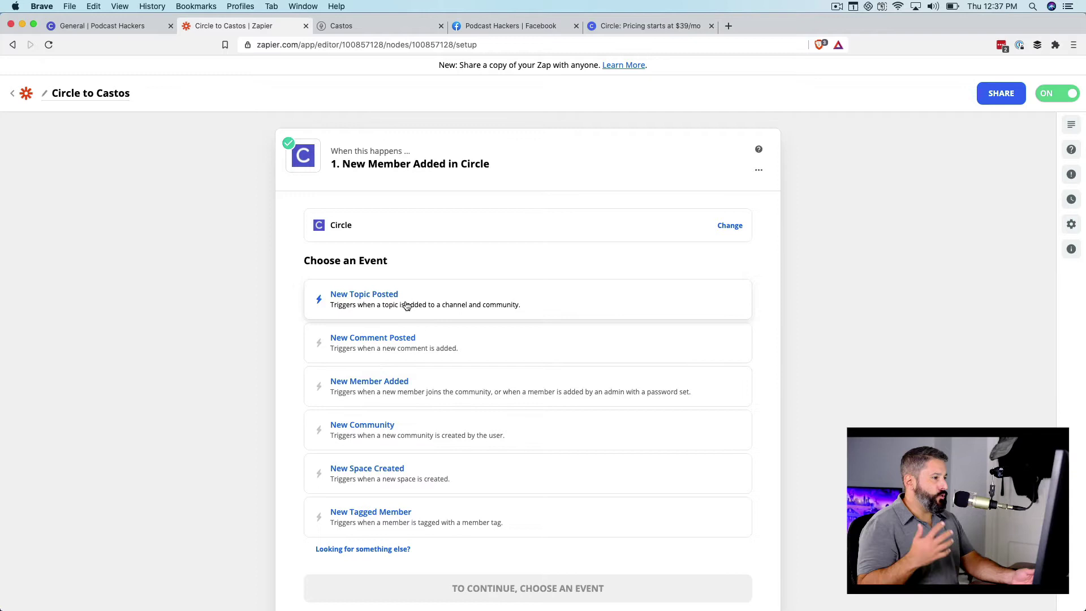
{"action": "scroll", "coordinate": [384, 359], "scroll_direction": "down", "scroll_amount": 3}
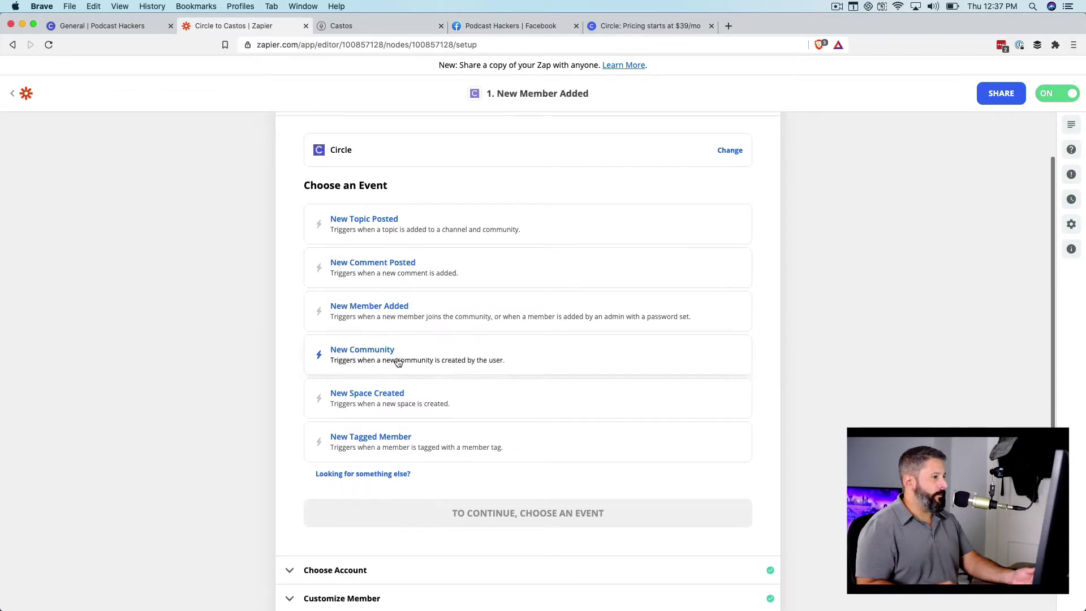
{"action": "left_click", "coordinate": [392, 307]}
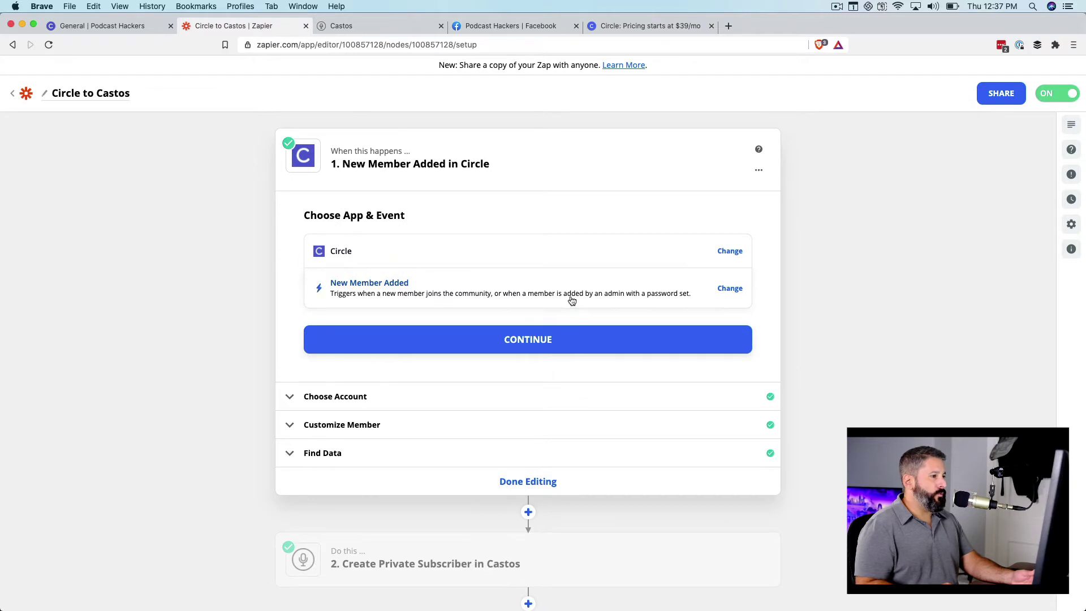
- Continue past the connected Circle account to member settings, with the Podcast Hackers community chosen
{"action": "left_click", "coordinate": [541, 346]}
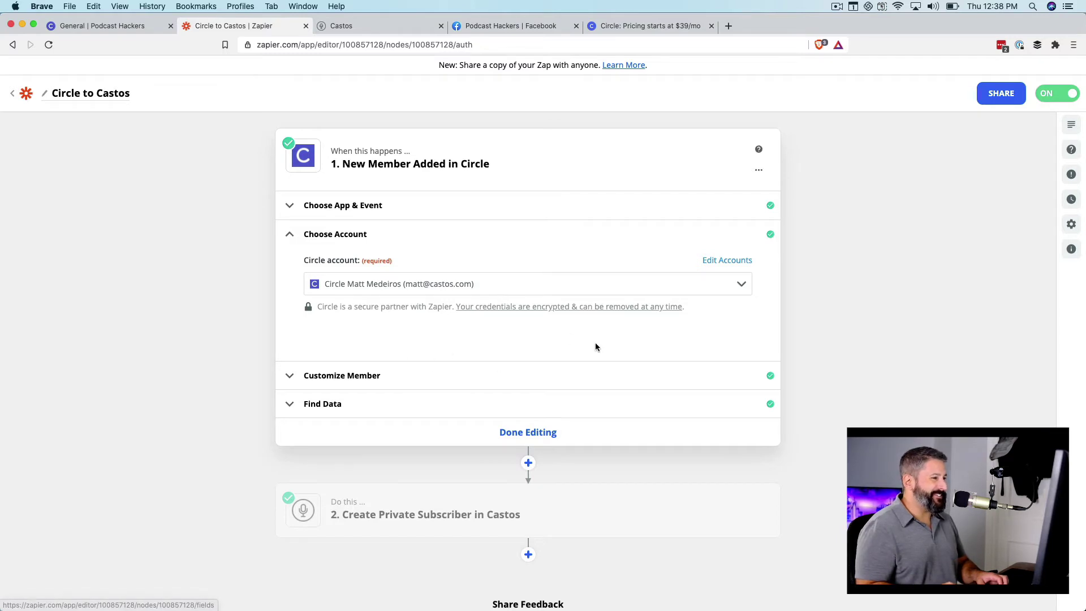
{"action": "left_click", "coordinate": [387, 383]}
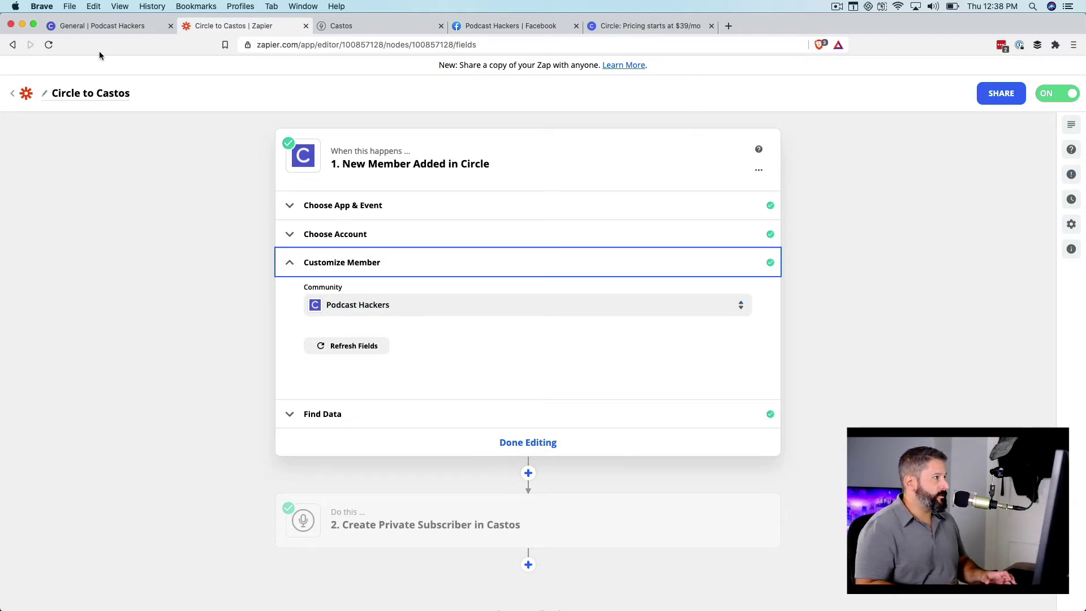
- Review the sample Circle member found by the trigger test, then finish the trigger step
{"action": "left_click", "coordinate": [103, 28]}
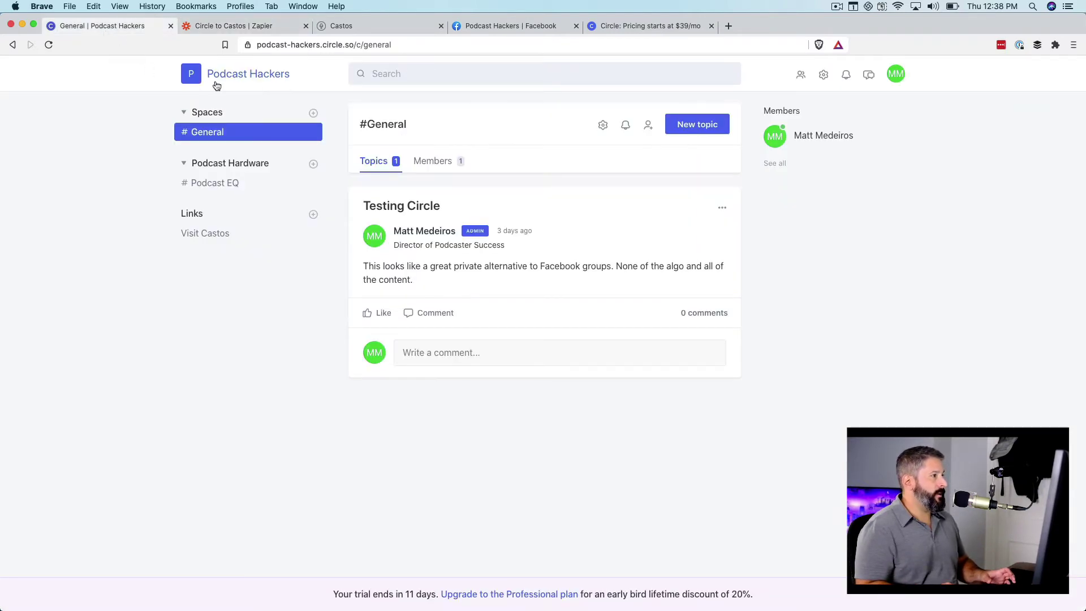
{"action": "left_click", "coordinate": [234, 26]}
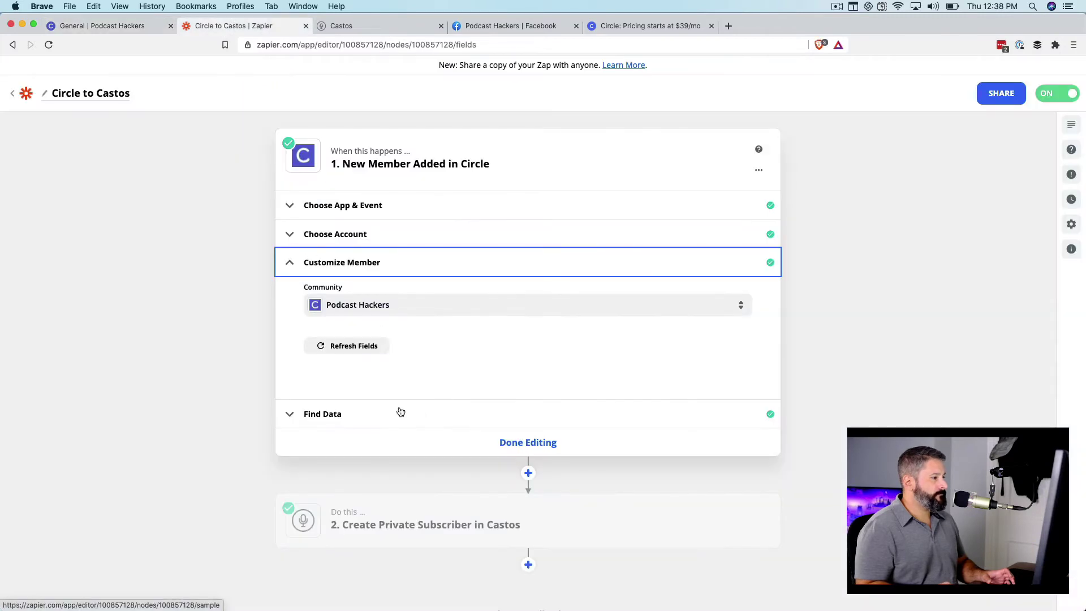
{"action": "left_click", "coordinate": [359, 413]}
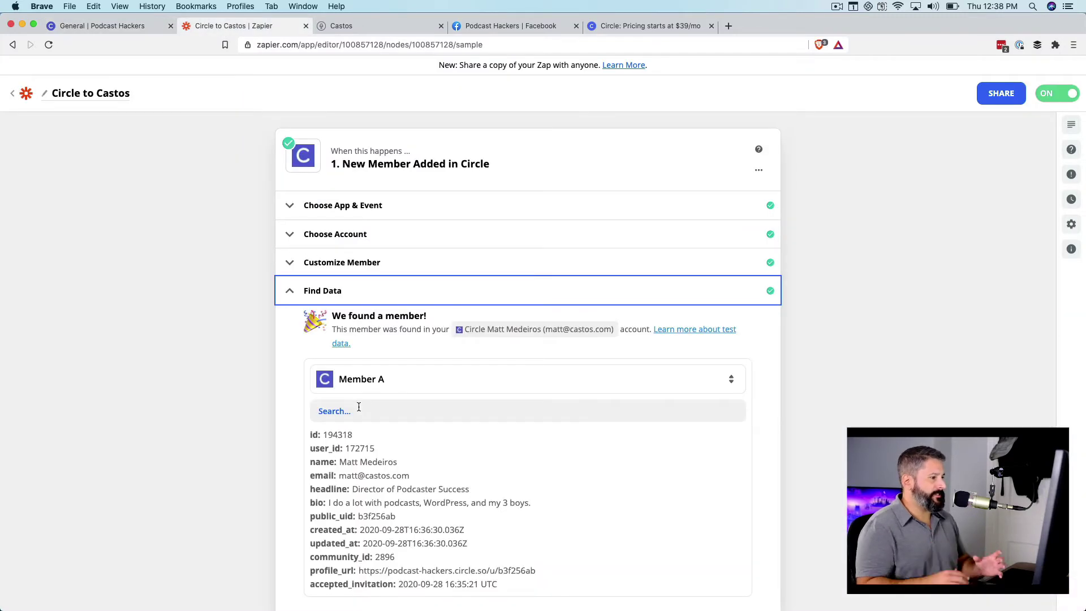
{"action": "scroll", "coordinate": [469, 428], "scroll_direction": "down", "scroll_amount": 3}
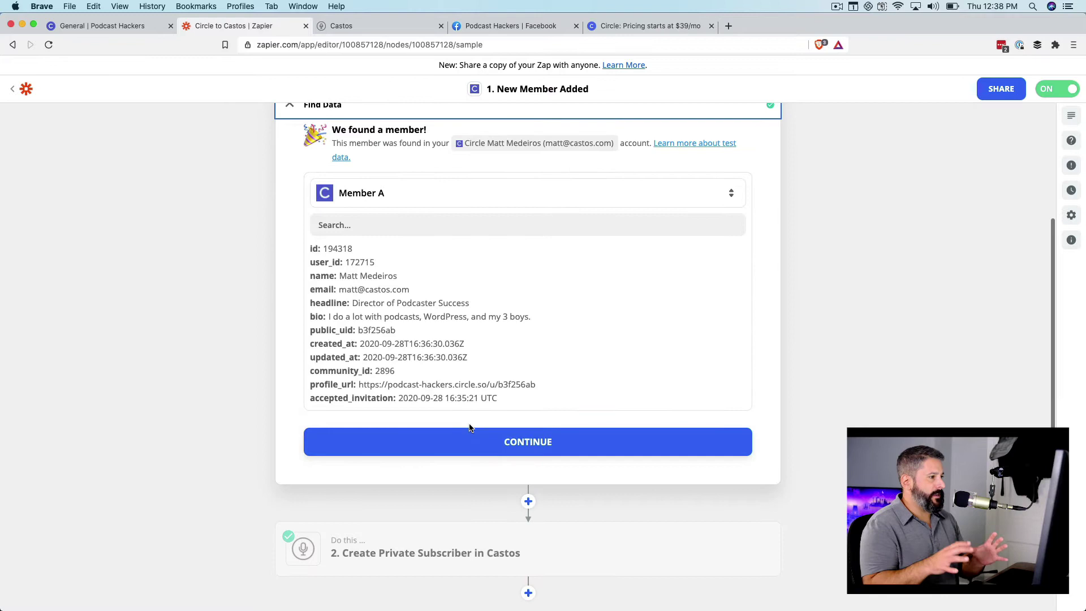
{"action": "left_click", "coordinate": [517, 442]}
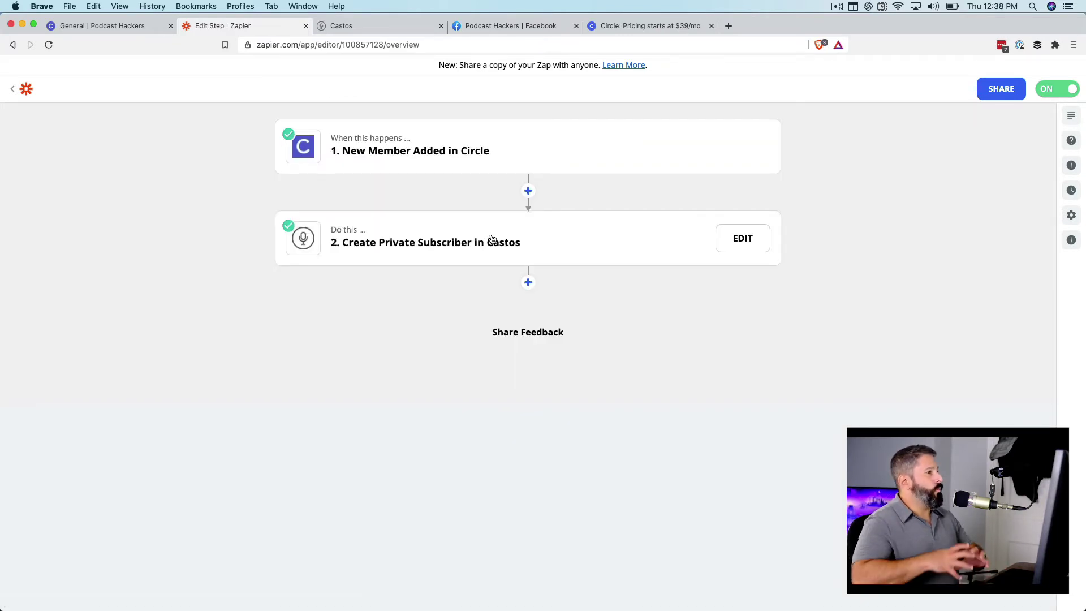
- Review the Castos step mapping the member's email and name into Ultimate Episode Recording Blueprint
{"action": "left_click", "coordinate": [460, 259]}
{"action": "left_click", "coordinate": [375, 288]}
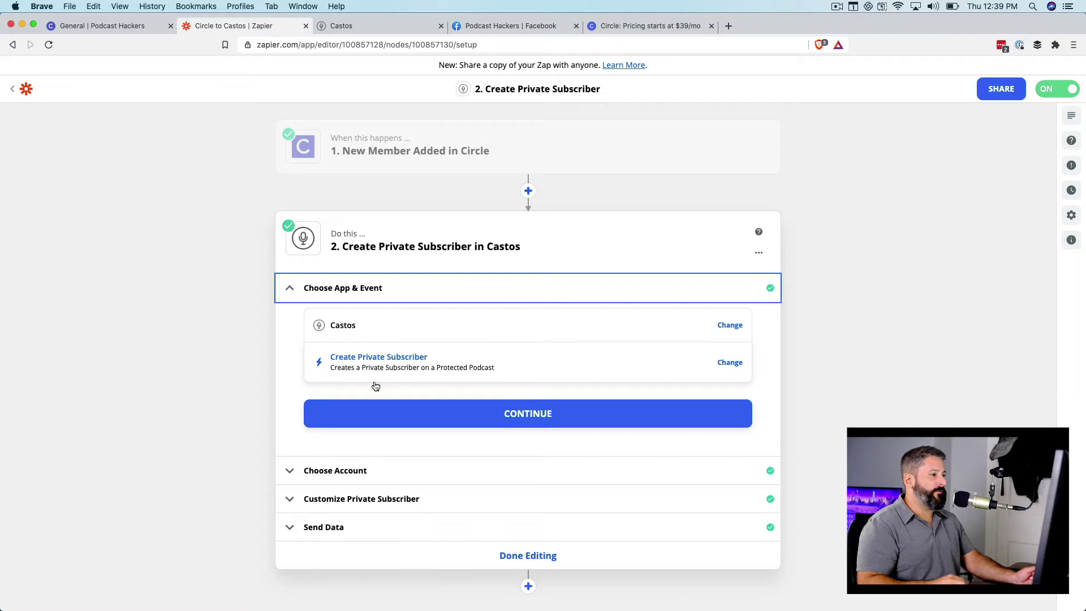
{"action": "left_click", "coordinate": [434, 415]}
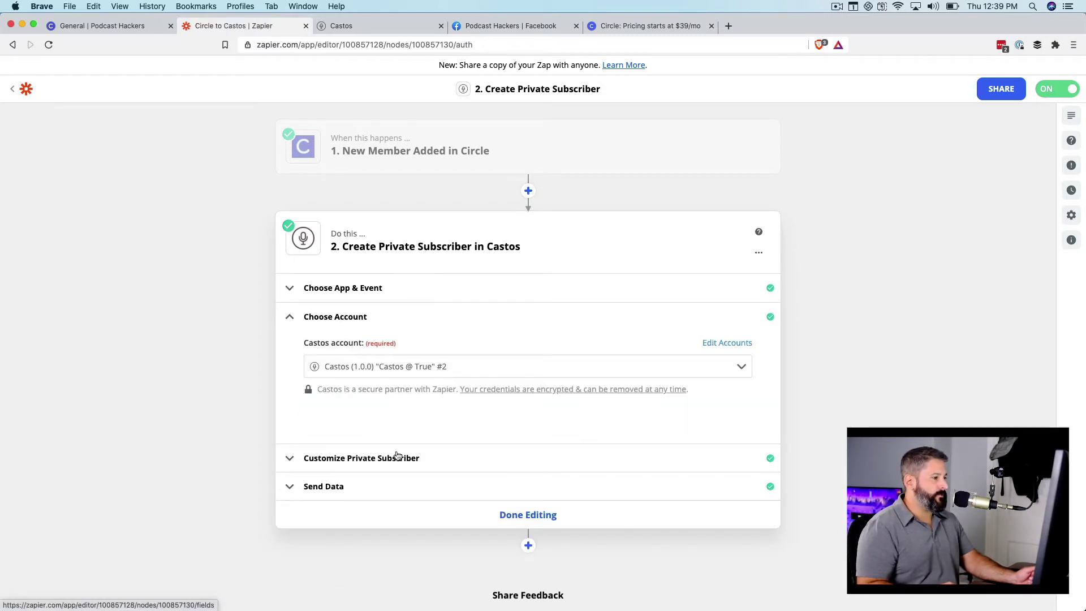
{"action": "left_click", "coordinate": [446, 463]}
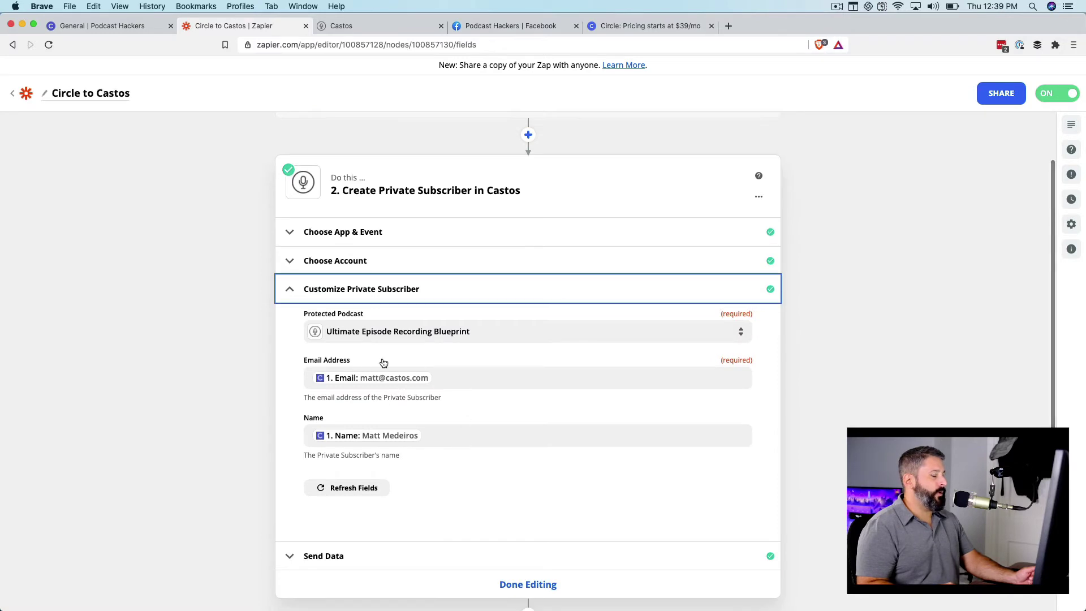
{"action": "scroll", "coordinate": [412, 359], "scroll_direction": "down", "scroll_amount": 1}
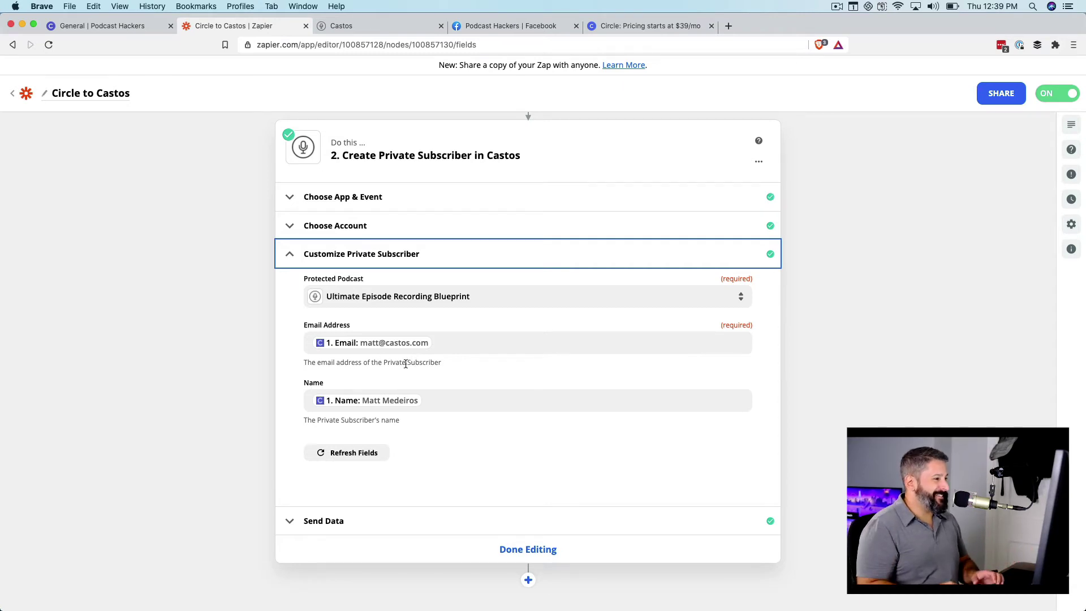
{"action": "scroll", "coordinate": [401, 362], "scroll_direction": "down", "scroll_amount": 1}
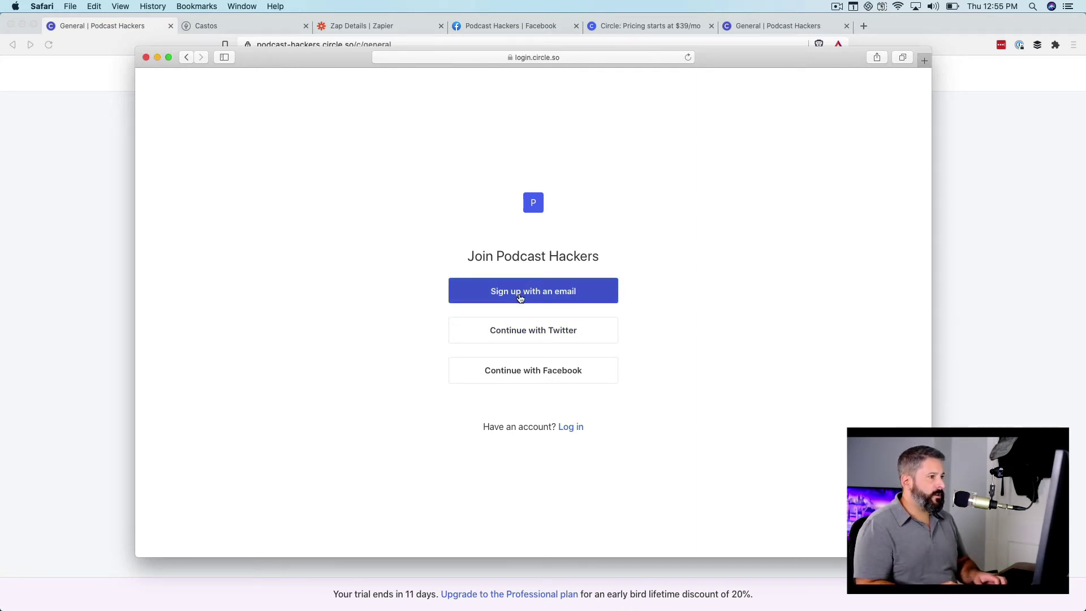
- Sign up to Podcast Hackers with an email and password, then enter a profile display name
{"action": "left_click", "coordinate": [521, 298]}
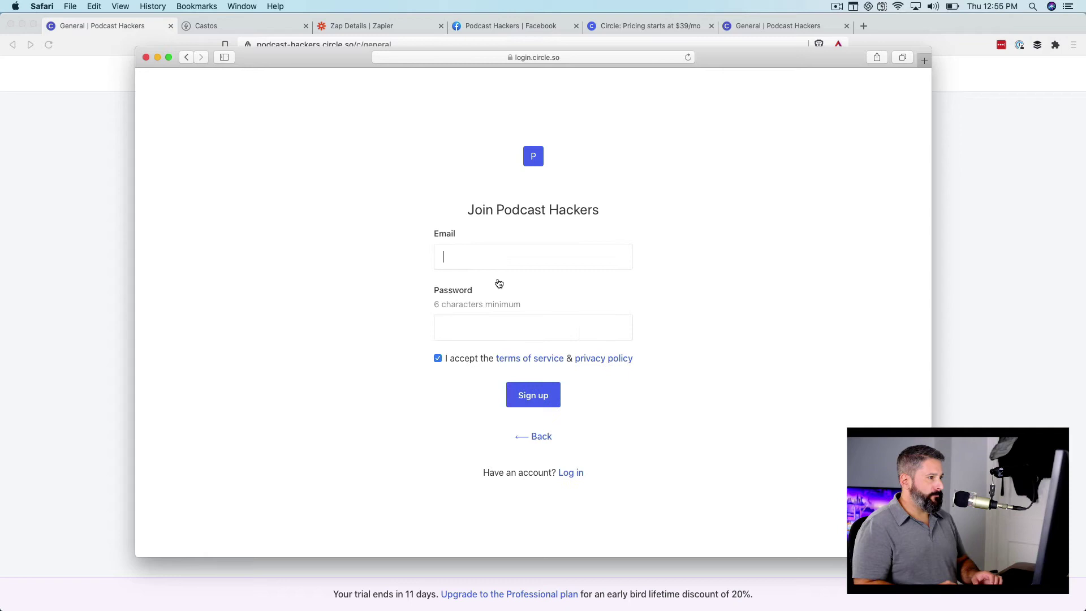
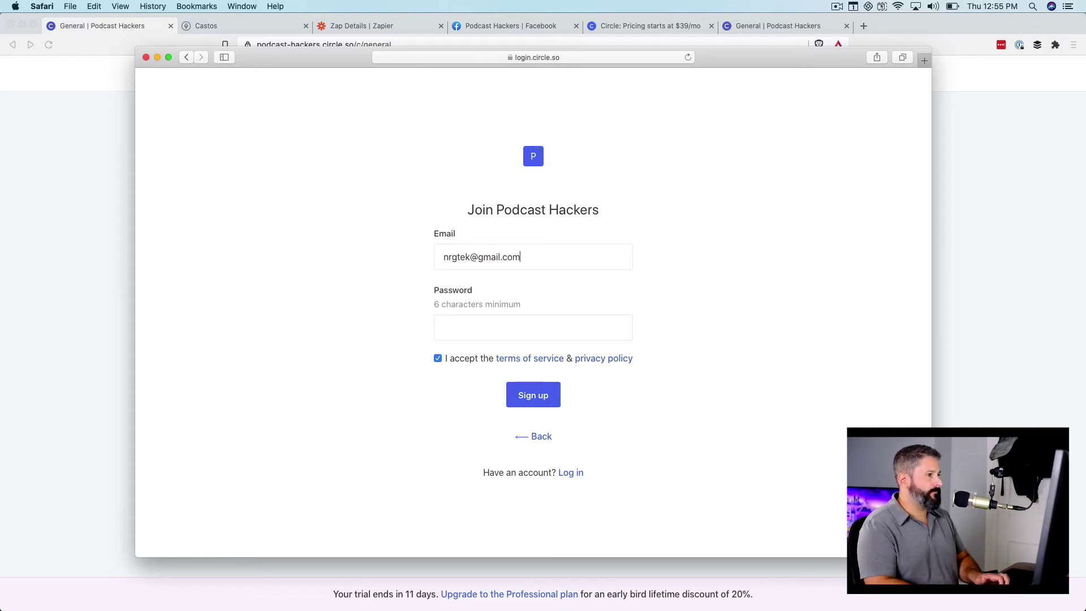
{"action": "key", "text": "Tab"}
{"action": "type", "text": "•••••••••"}
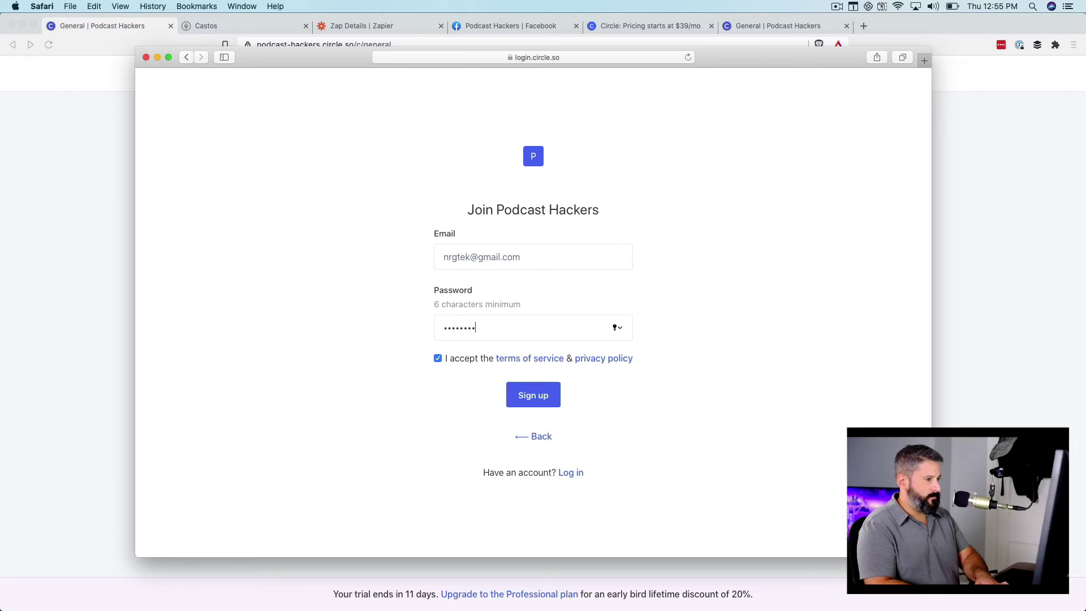
{"action": "left_click", "coordinate": [538, 405]}
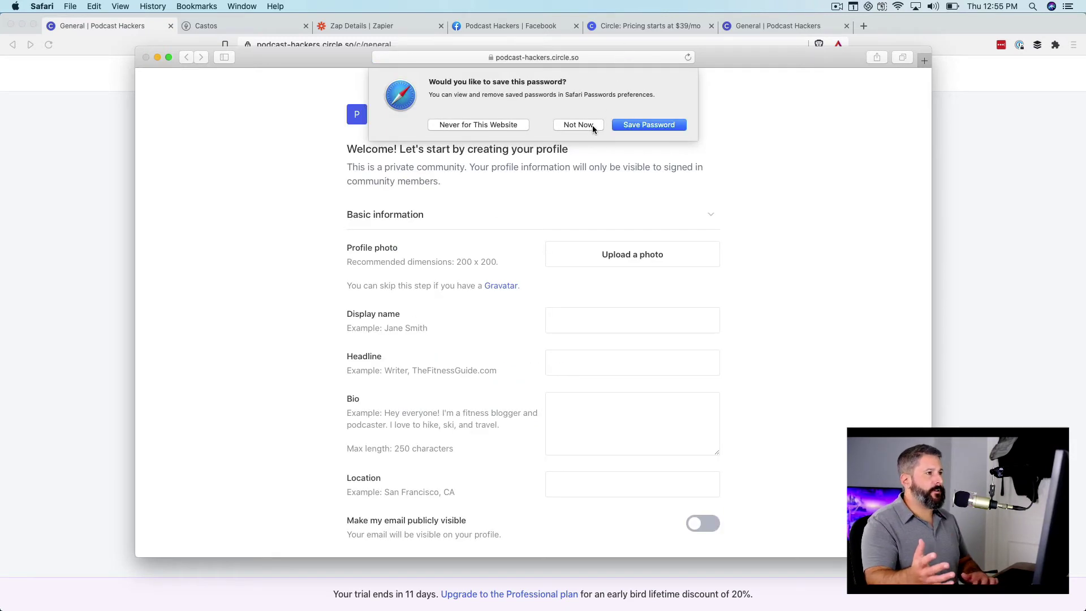
{"action": "left_click", "coordinate": [588, 128]}
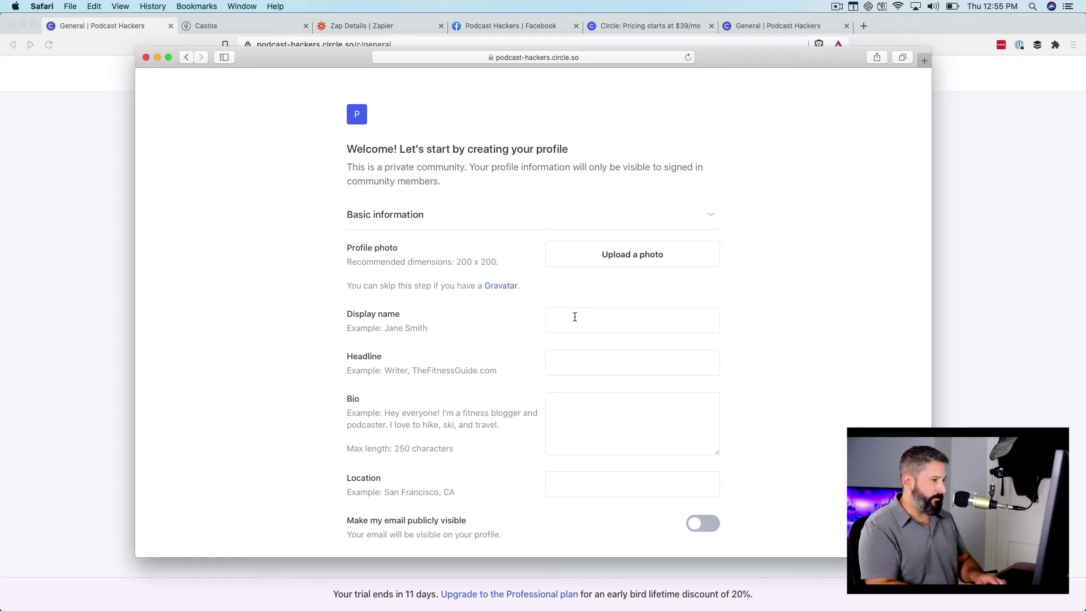
{"action": "type", "text": "Matt"}
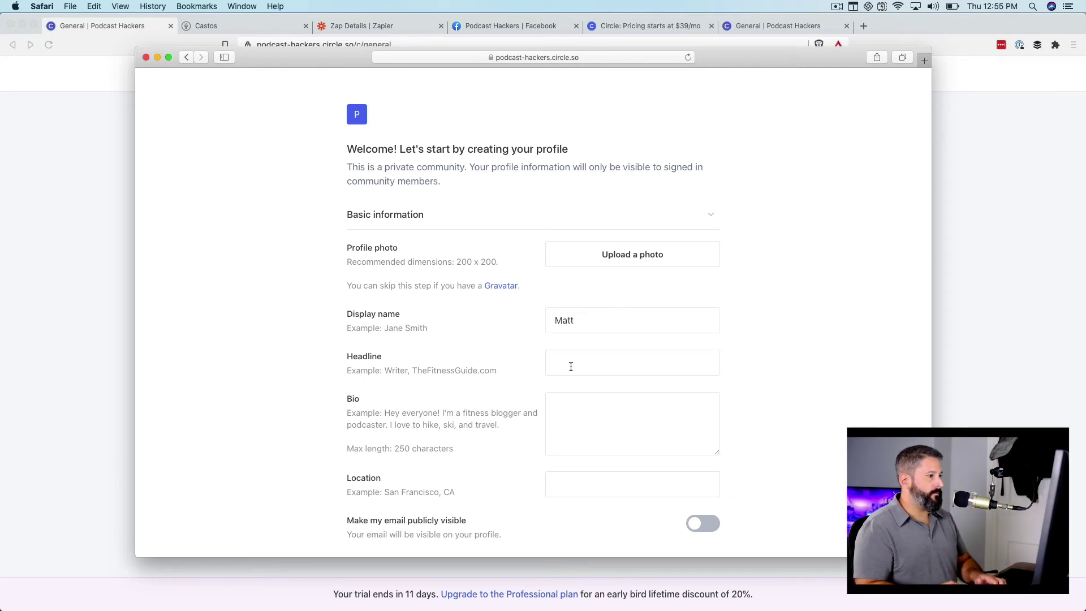
{"action": "scroll", "coordinate": [619, 384], "scroll_direction": "down", "scroll_amount": 3}
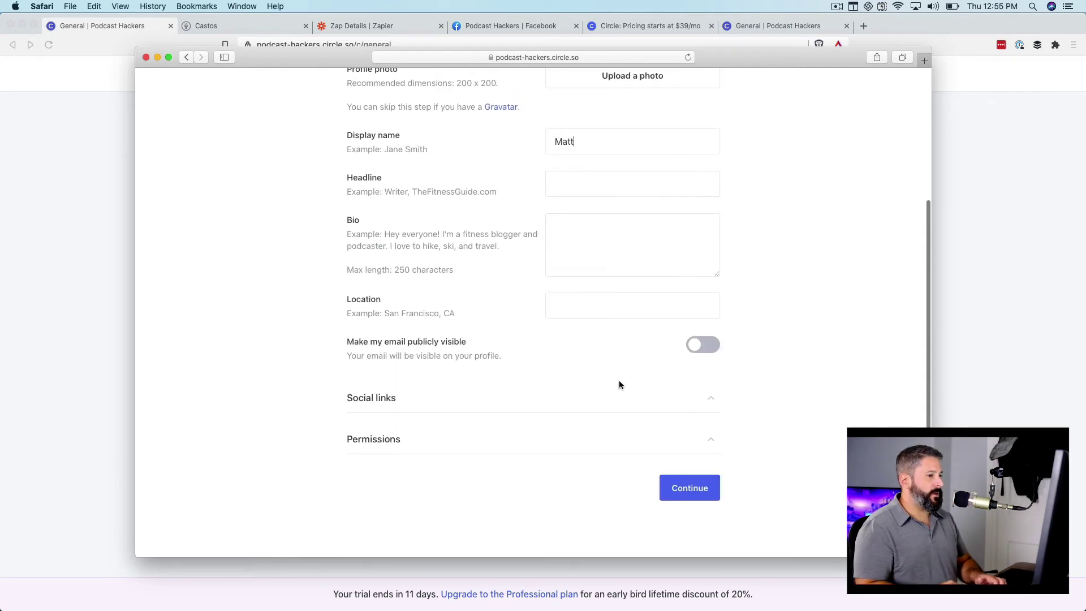
- Save the profile, confirm three General space members, close the sign-up window, and return to Castos settings
{"action": "left_click", "coordinate": [699, 494]}
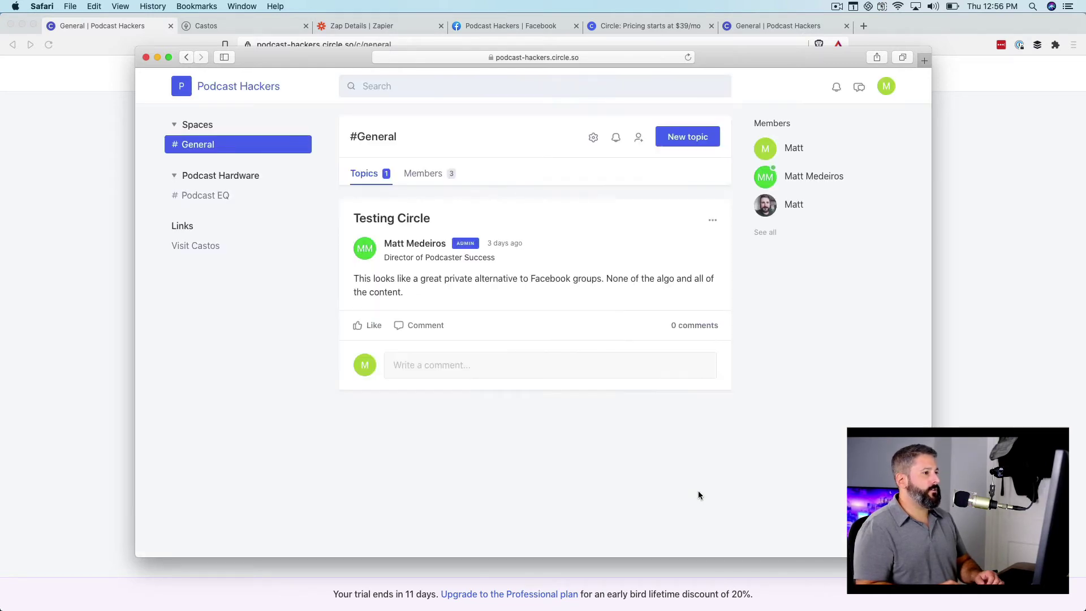
{"action": "left_click", "coordinate": [422, 173]}
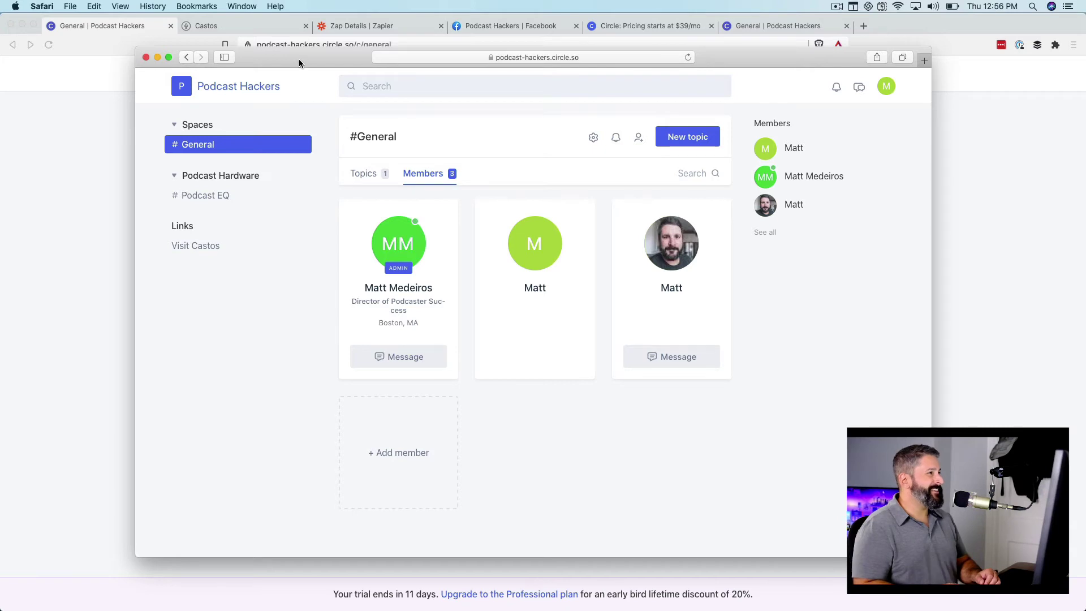
{"action": "left_click_drag", "start_coordinate": [299, 59], "coordinate": [303, 359]}
{"action": "key", "text": "super+q"}
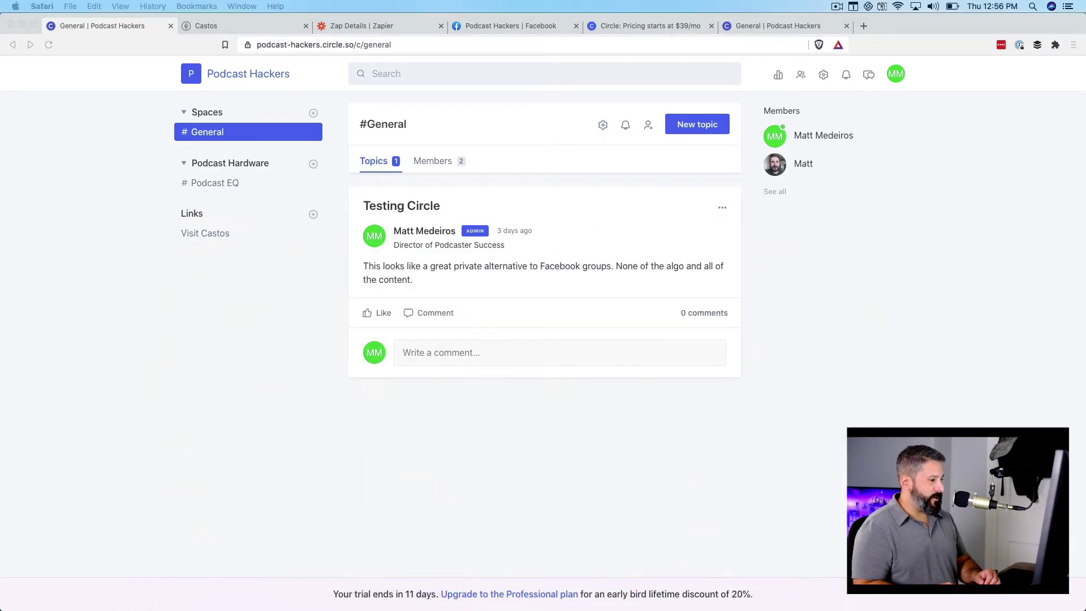
{"action": "left_click", "coordinate": [243, 27]}
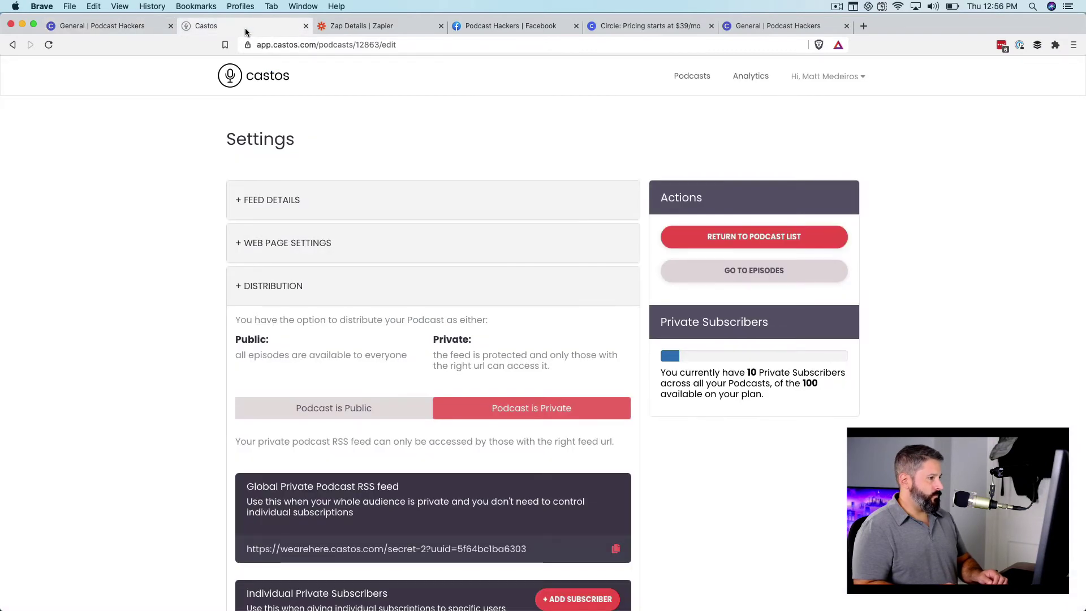
- Check the Individual Private Subscribers list under Distribution, then return to the Circle to Castos zap
{"action": "left_click", "coordinate": [273, 285]}
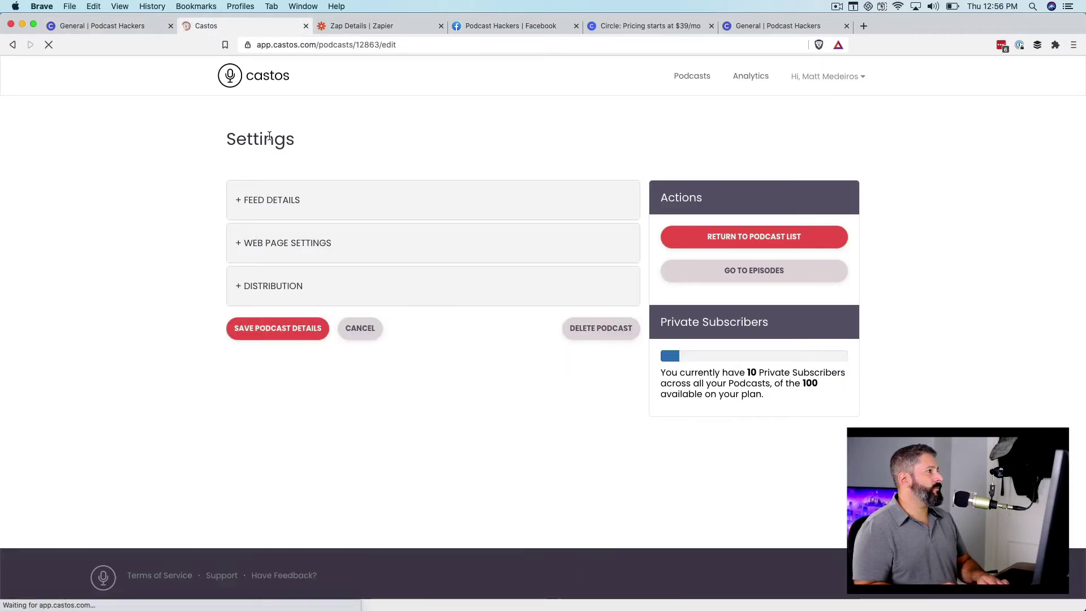
{"action": "left_click", "coordinate": [273, 285]}
{"action": "scroll", "coordinate": [331, 314], "scroll_direction": "down", "scroll_amount": 7}
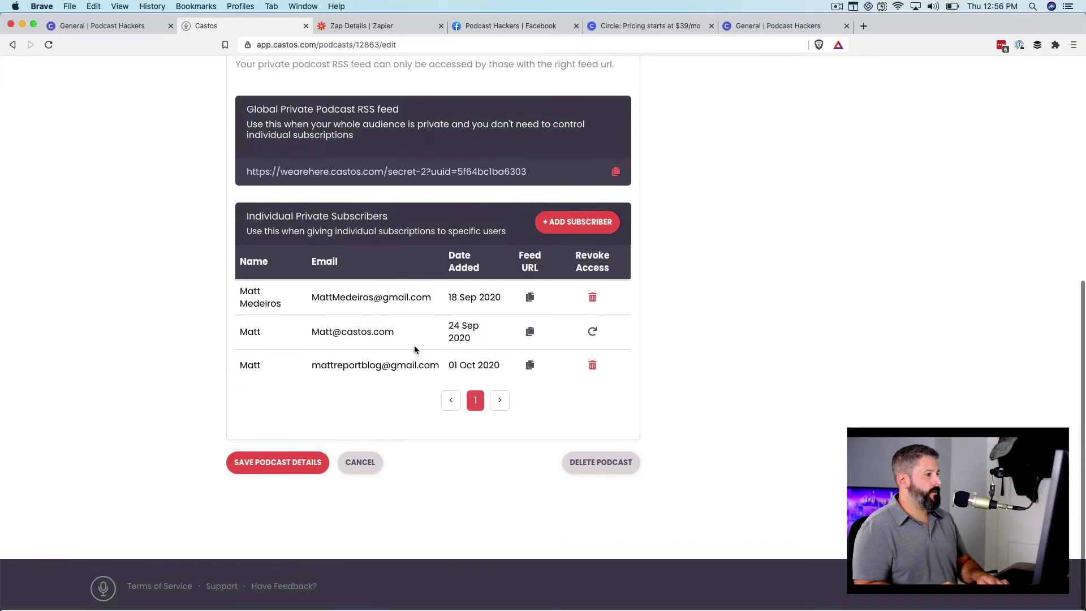
{"action": "left_click", "coordinate": [361, 26]}
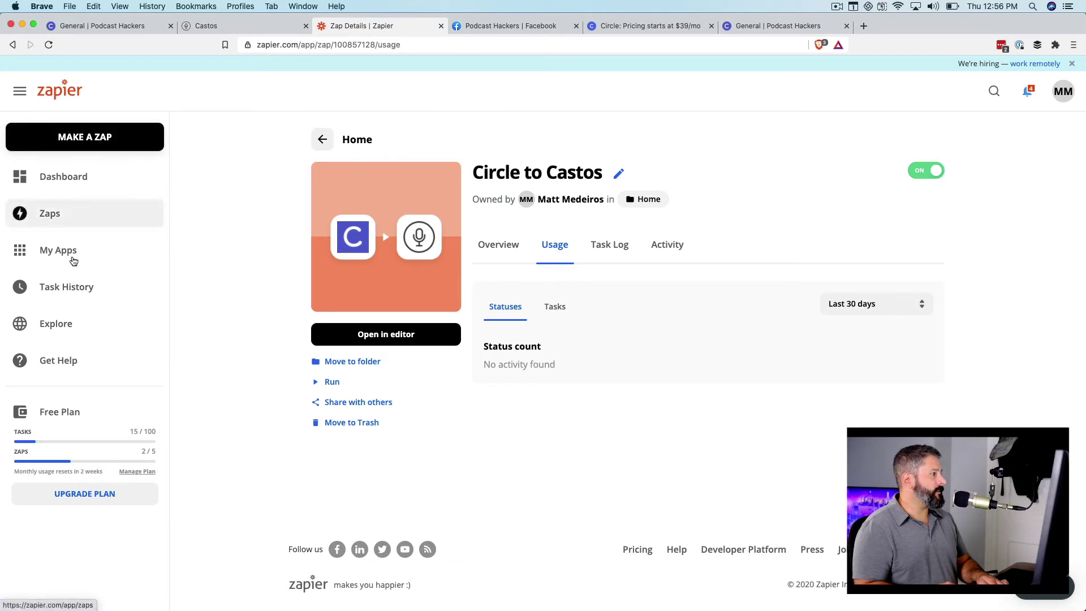
- Manually run Circle to Castos from the Zaps list, creating one Castos private subscriber
{"action": "left_click", "coordinate": [331, 140]}
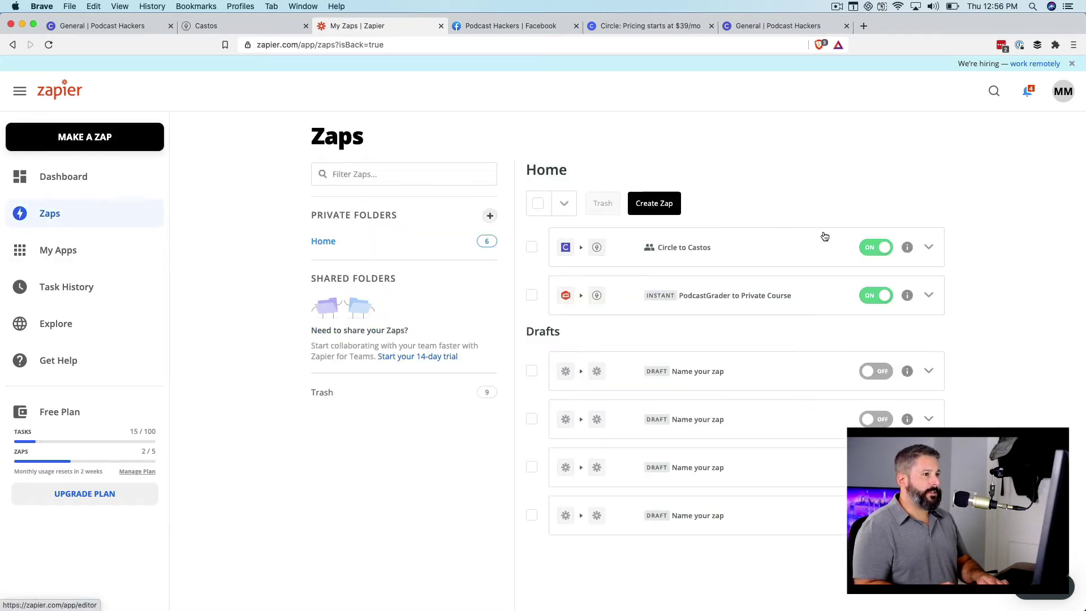
{"action": "left_click", "coordinate": [908, 248]}
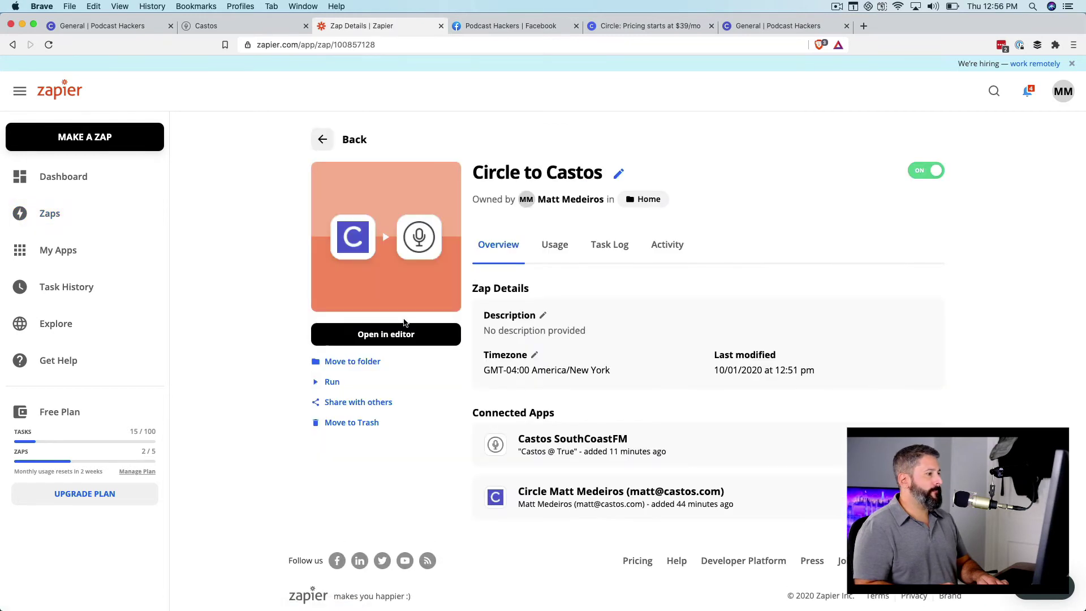
{"action": "left_click", "coordinate": [328, 382]}
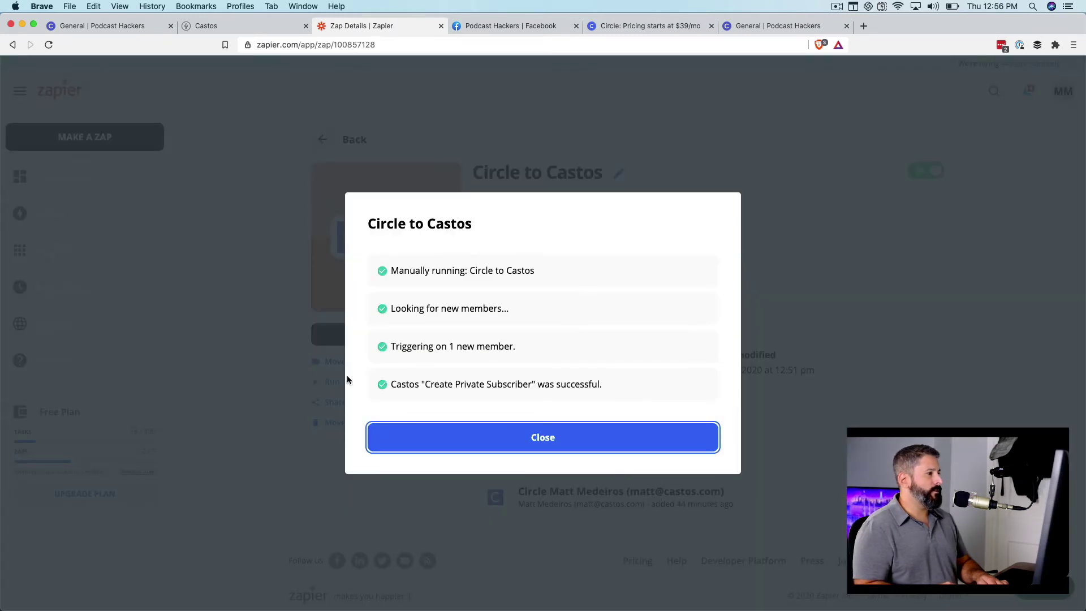
{"action": "left_click", "coordinate": [556, 449]}
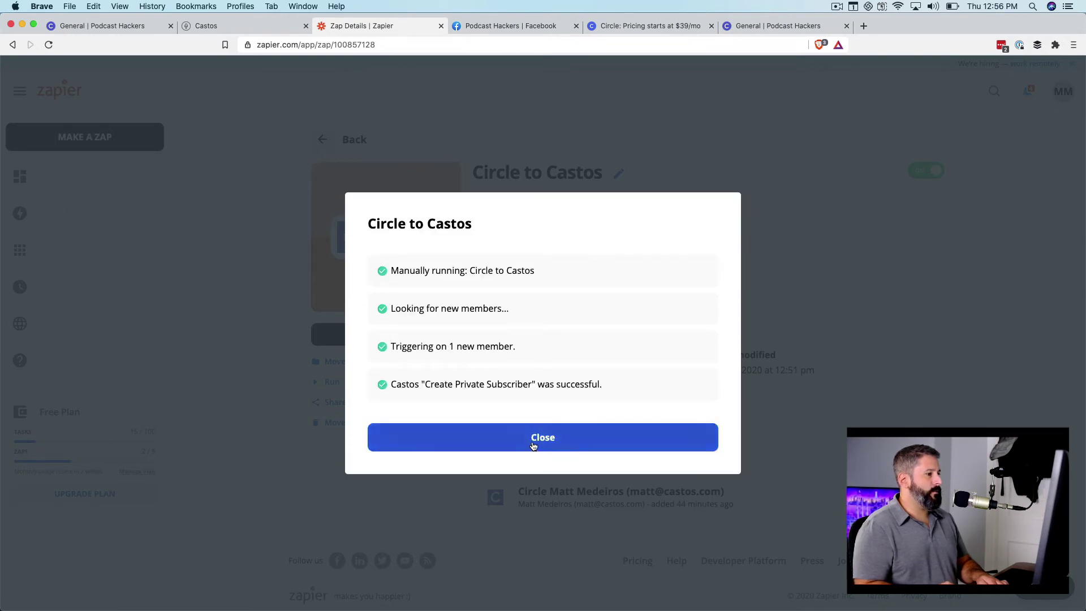
{"action": "left_click", "coordinate": [531, 446]}
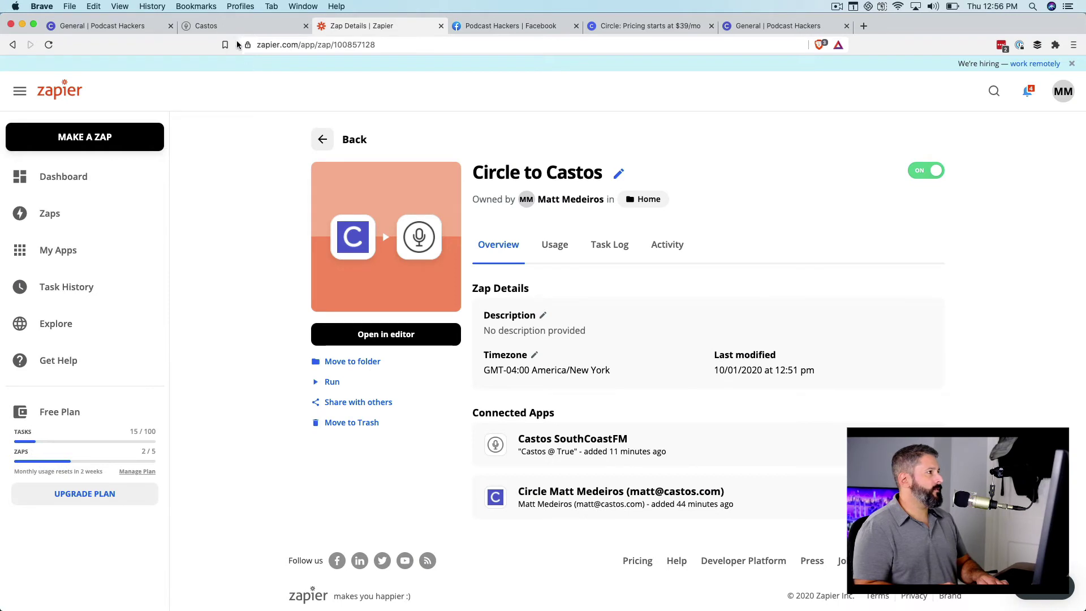
- Reload Castos settings to see the new member among 11 private subscribers, then return to Circle
{"action": "left_click", "coordinate": [232, 27]}
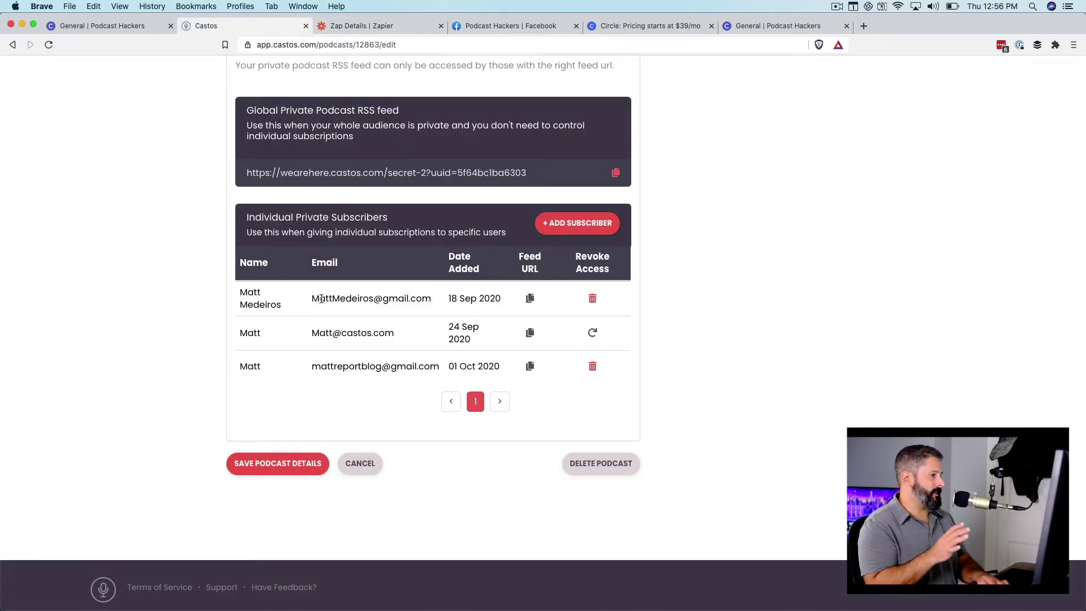
{"action": "key", "text": "super+r"}
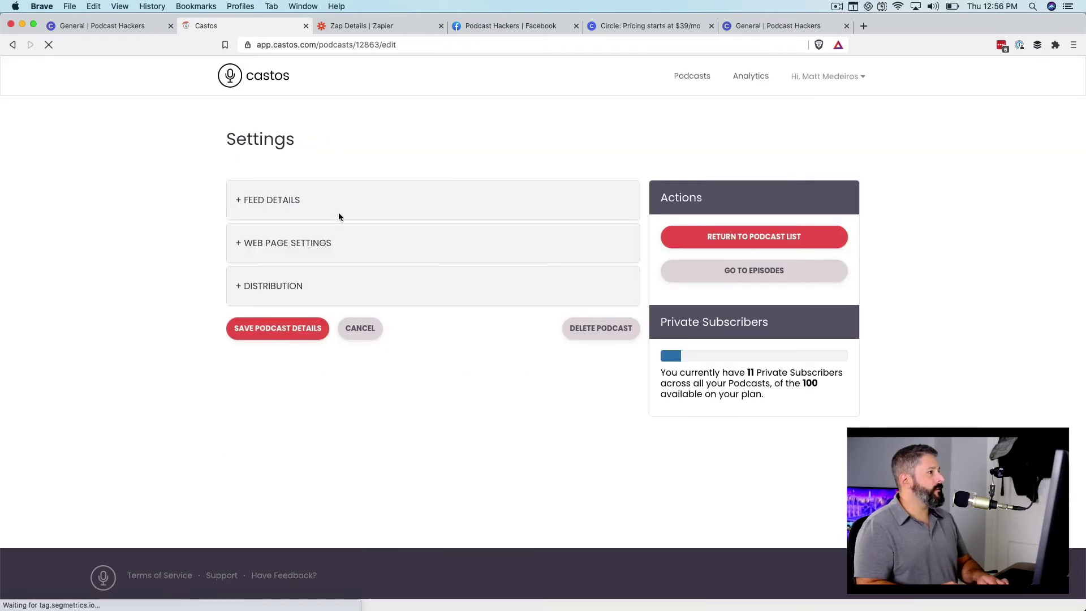
{"action": "left_click", "coordinate": [256, 289]}
{"action": "scroll", "coordinate": [375, 307], "scroll_direction": "down", "scroll_amount": 10}
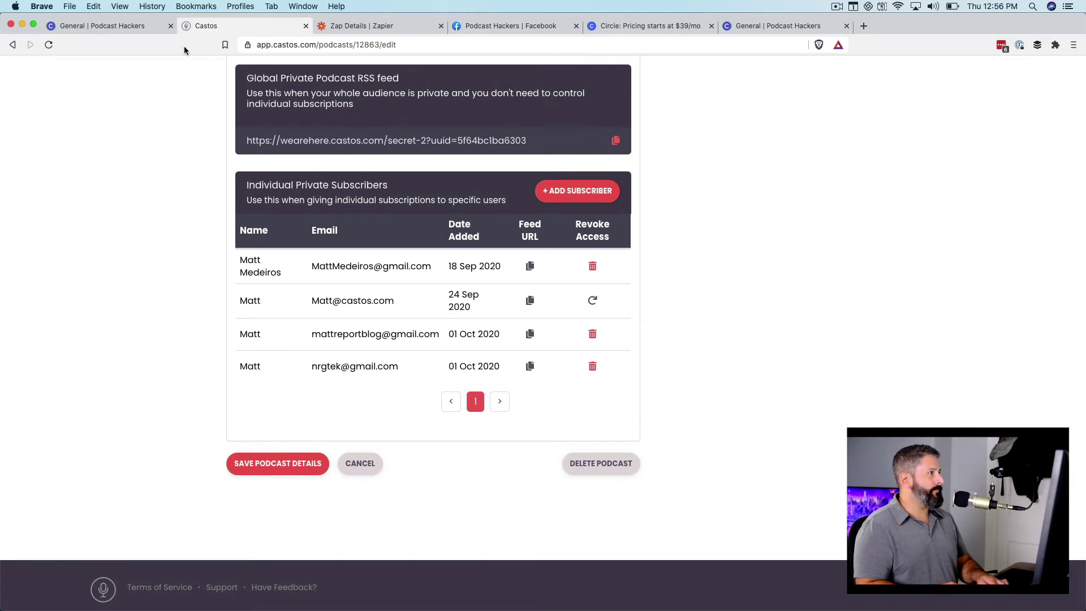
{"action": "left_click", "coordinate": [129, 31]}
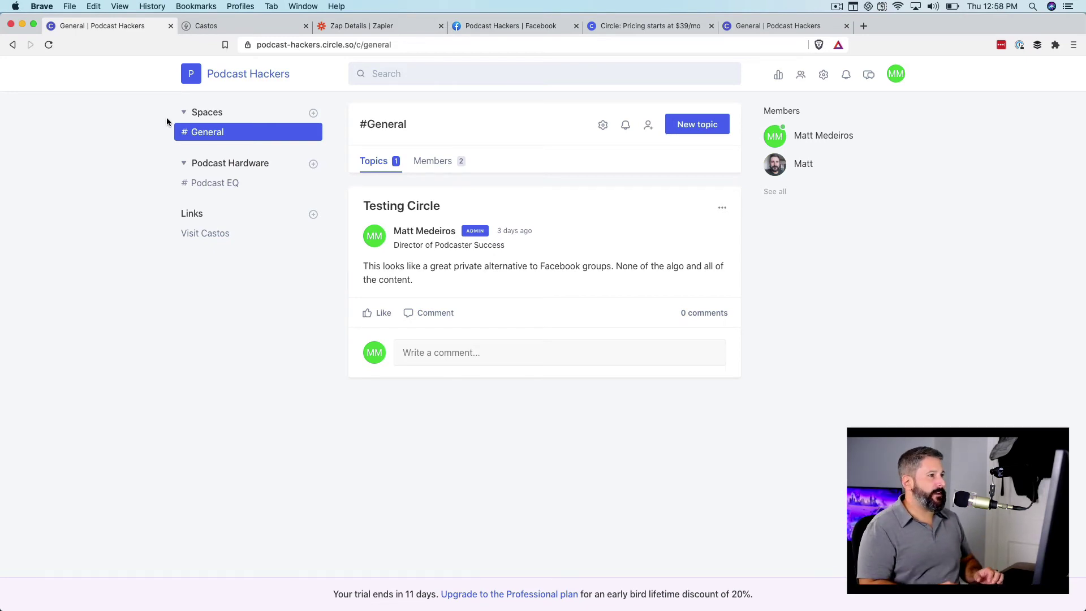
- Compare Circle's Basic, Professional ($79/mo, 10,000 active members) and Enterprise plans on the pricing page
{"action": "left_click", "coordinate": [627, 34]}
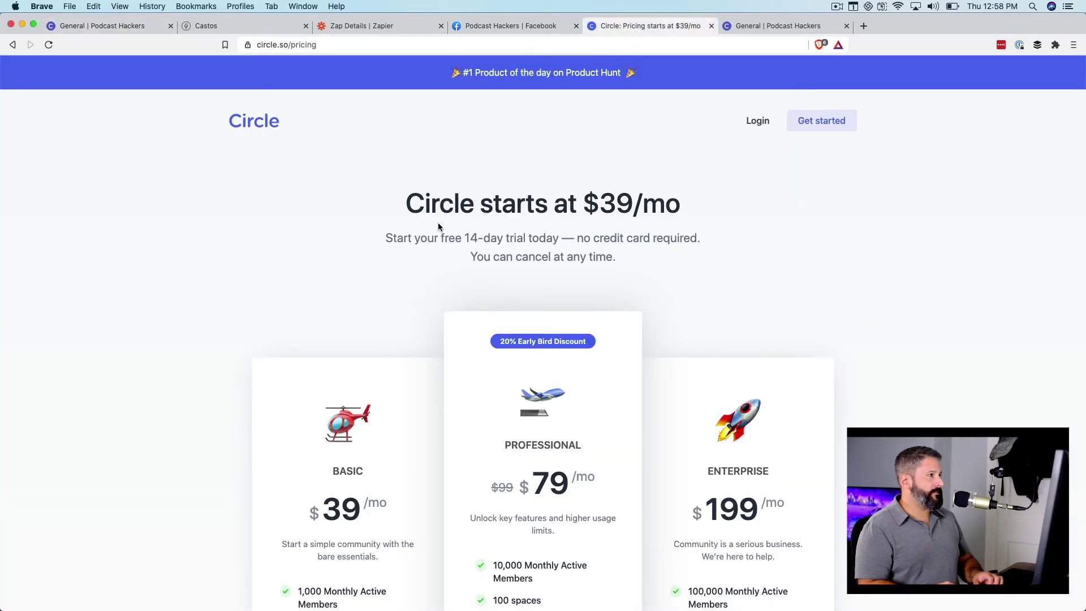
{"action": "scroll", "coordinate": [296, 250], "scroll_direction": "down", "scroll_amount": 3}
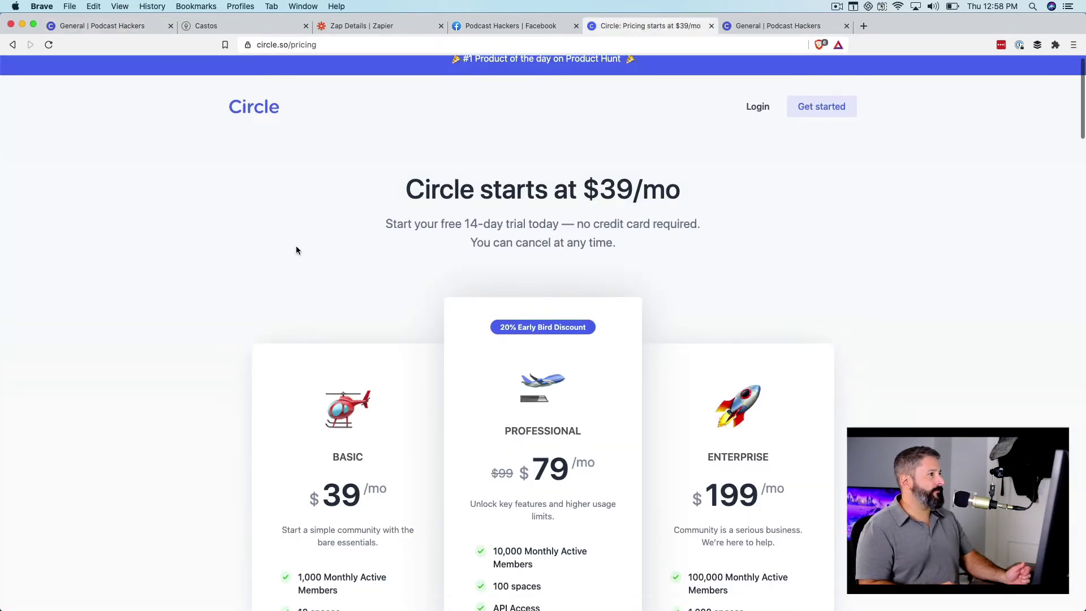
{"action": "scroll", "coordinate": [315, 242], "scroll_direction": "down", "scroll_amount": 5}
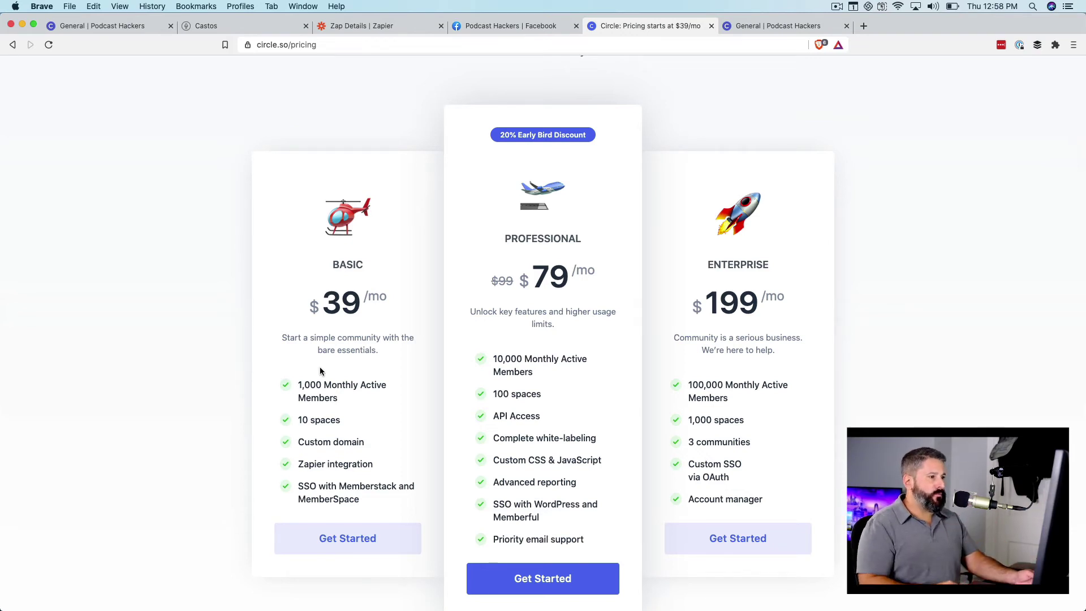
{"action": "scroll", "coordinate": [514, 381], "scroll_direction": "down", "scroll_amount": 1}
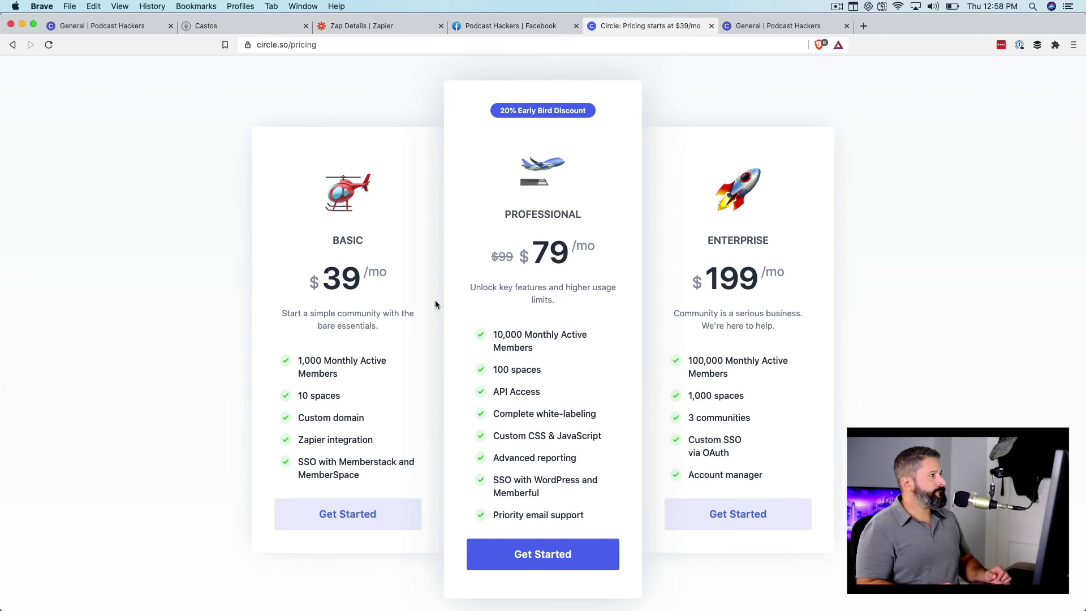
- From Podcast Hackers' General space, follow the Visit Castos link so castos.com opens in a new tab
{"action": "left_click", "coordinate": [97, 25]}
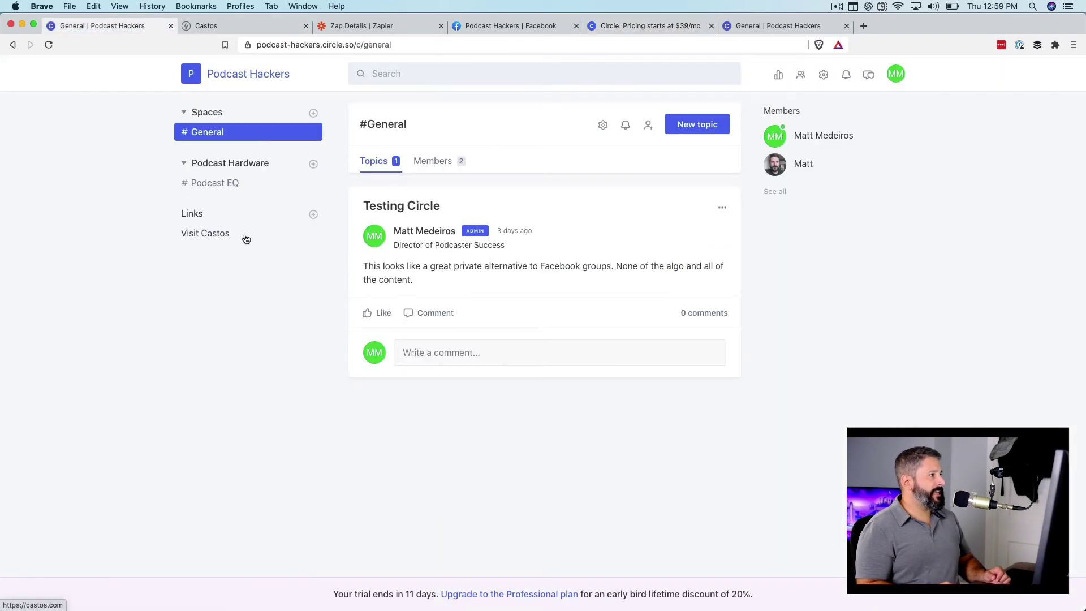
{"action": "left_click", "coordinate": [209, 187]}
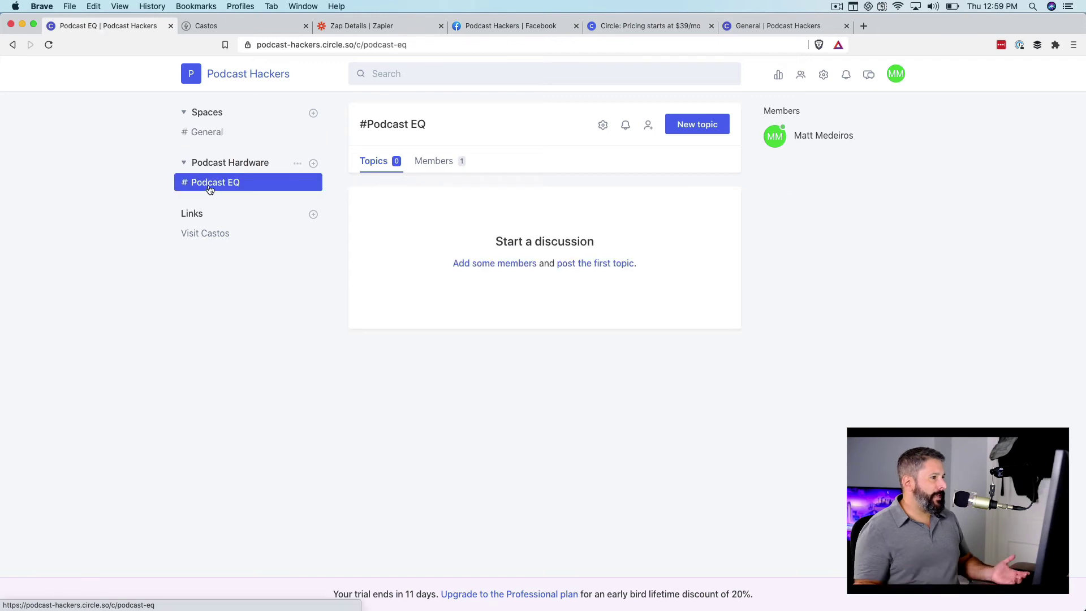
{"action": "left_click", "coordinate": [218, 136]}
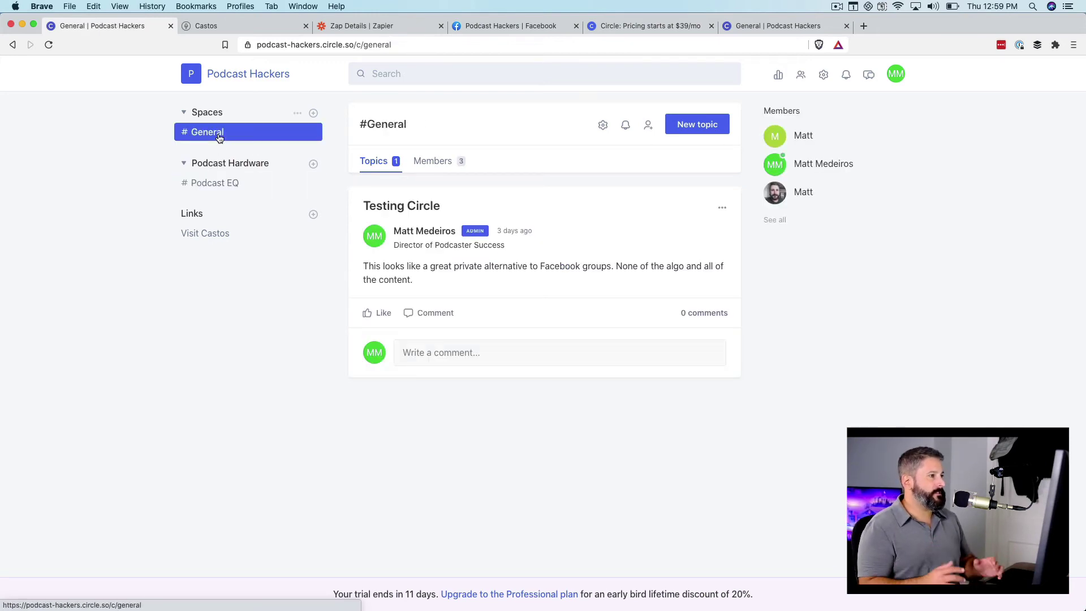
{"action": "mouse_move", "coordinate": [424, 231]}
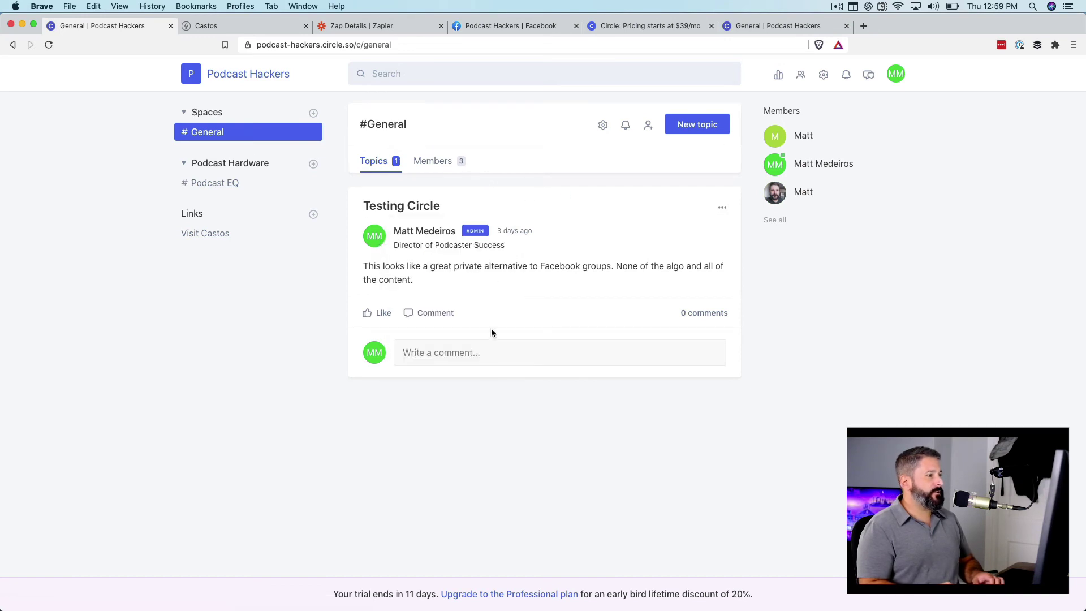
{"action": "left_click", "coordinate": [447, 355]}
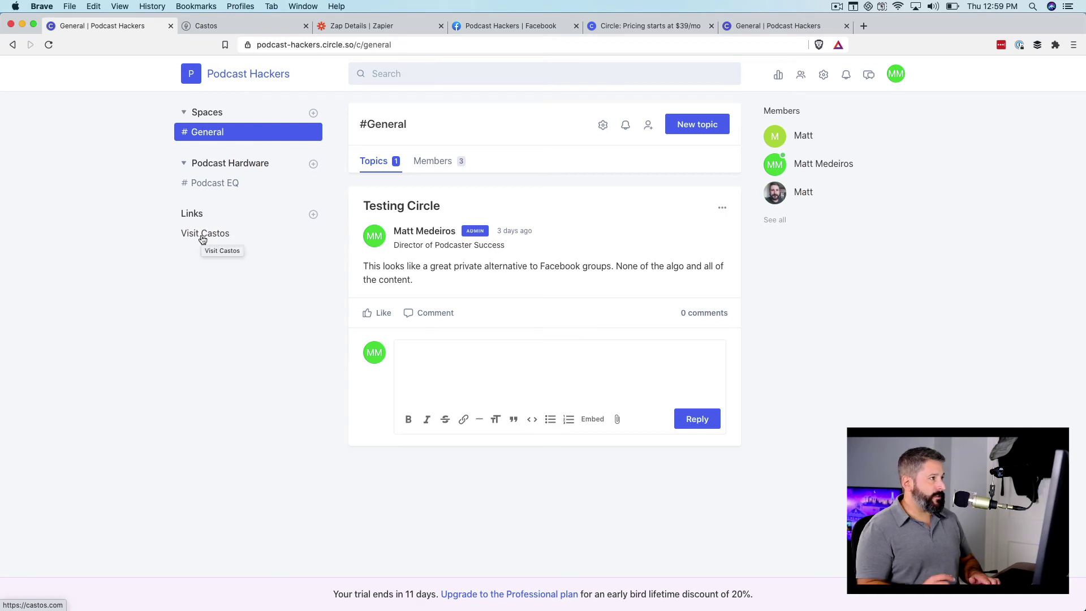
{"action": "left_click", "coordinate": [203, 237]}
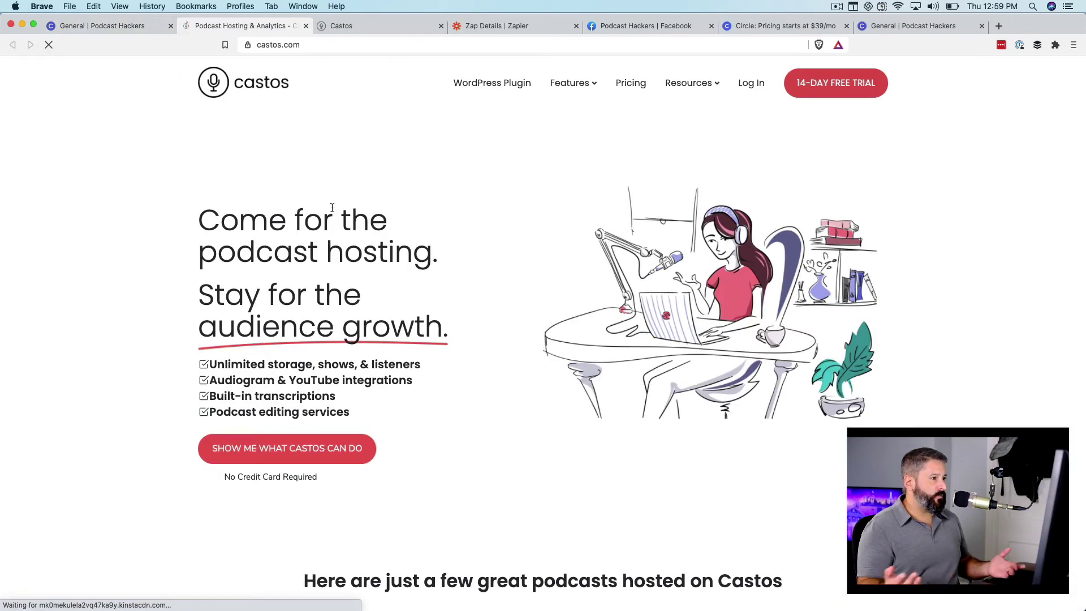
- Add an 'Audience Podcast' community link pointing to castos.com/susbcribe, then go back to General
{"action": "left_click", "coordinate": [122, 27]}
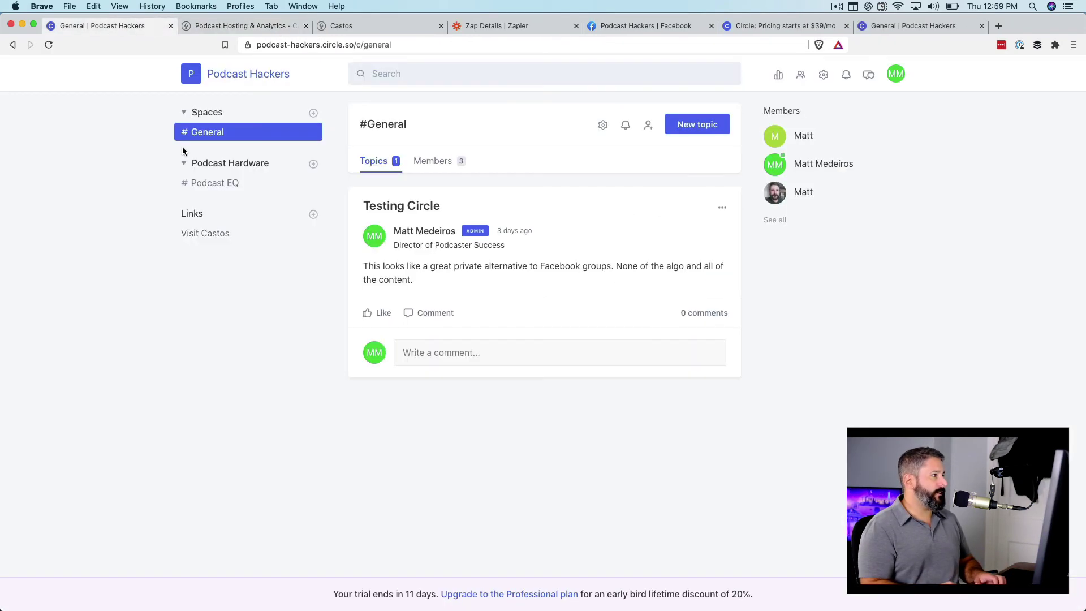
{"action": "left_click", "coordinate": [313, 213]}
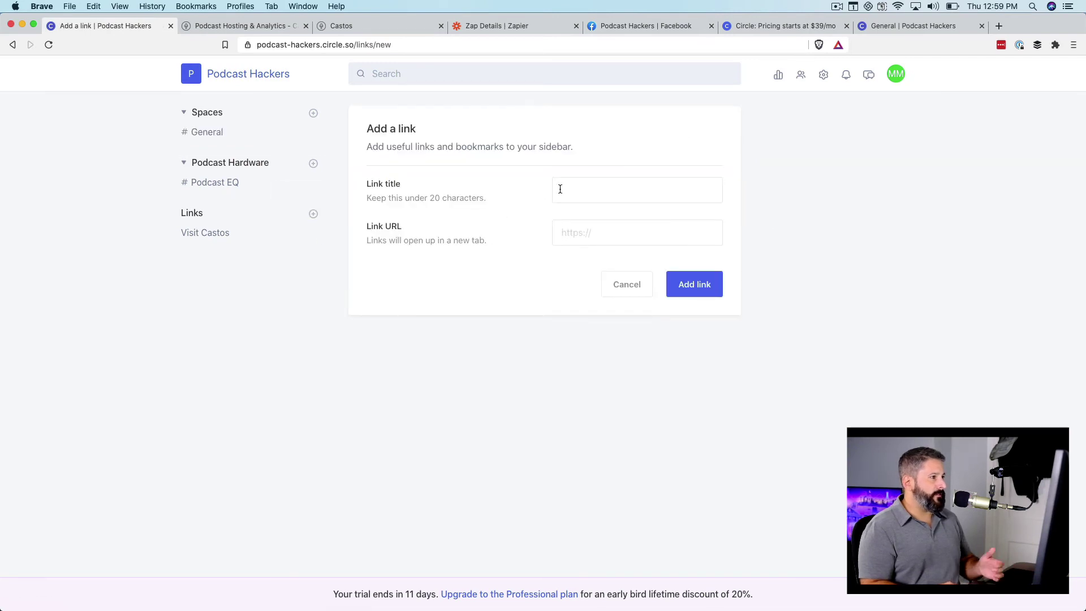
{"action": "left_click", "coordinate": [584, 190]}
{"action": "type", "text": "Audience Podcast"}
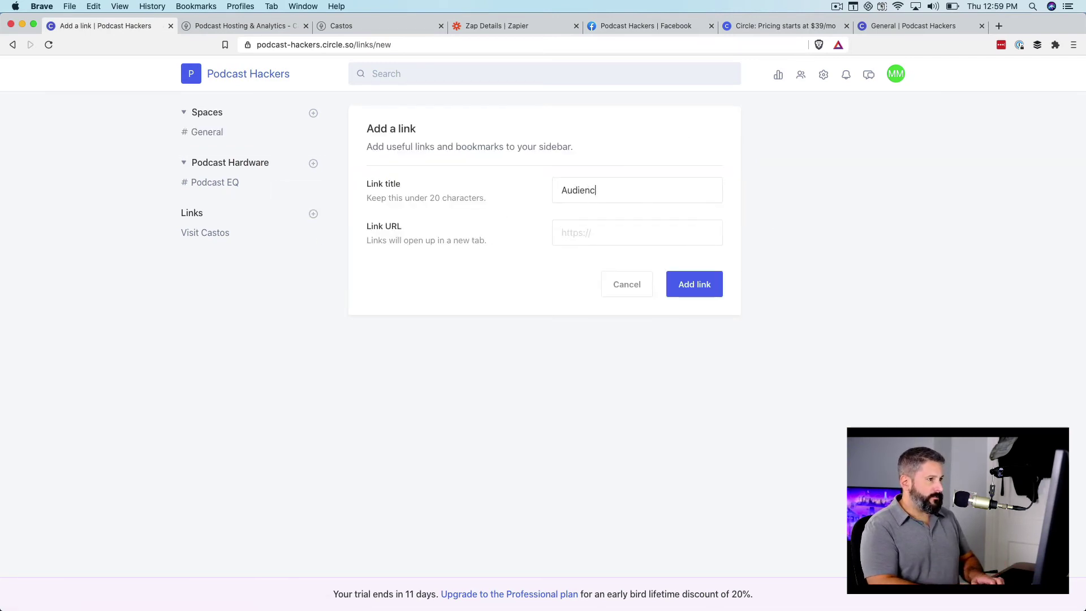
{"action": "key", "text": "Tab"}
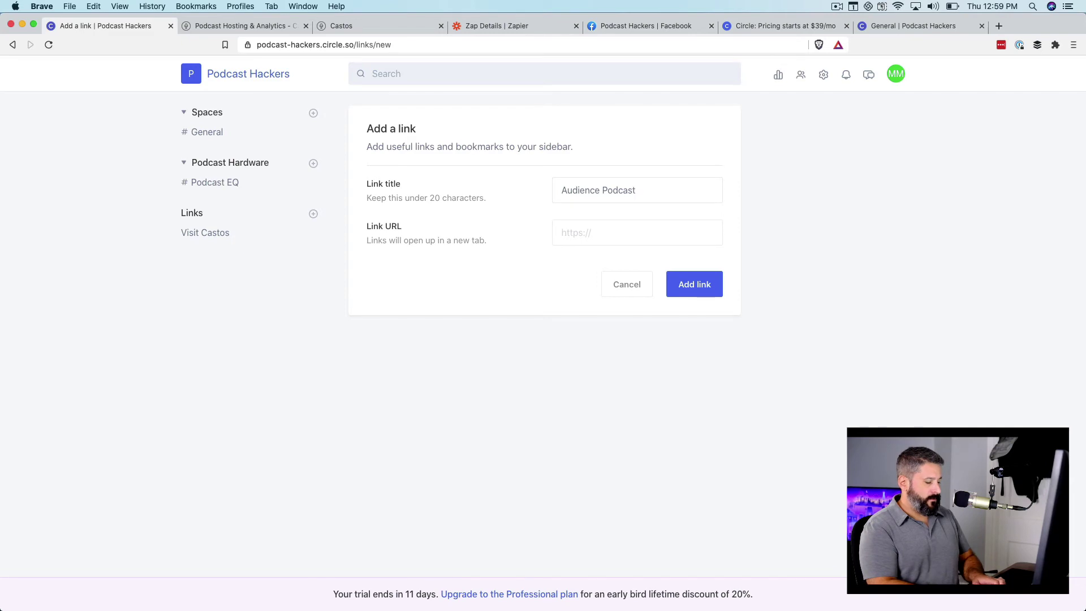
{"action": "type", "text": "castos.com/susbcribe"}
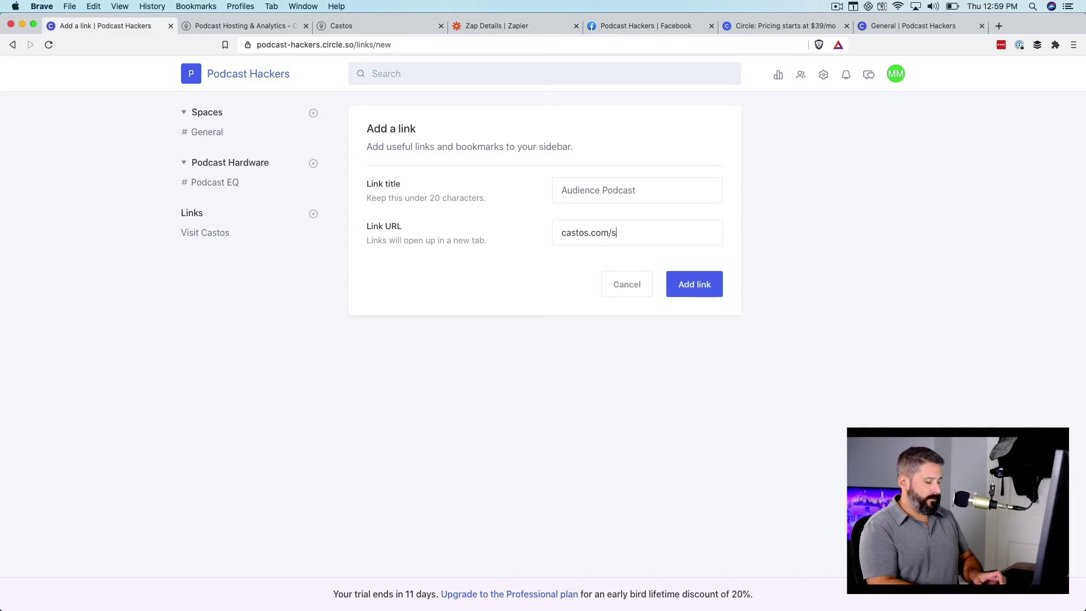
{"action": "left_click", "coordinate": [695, 284]}
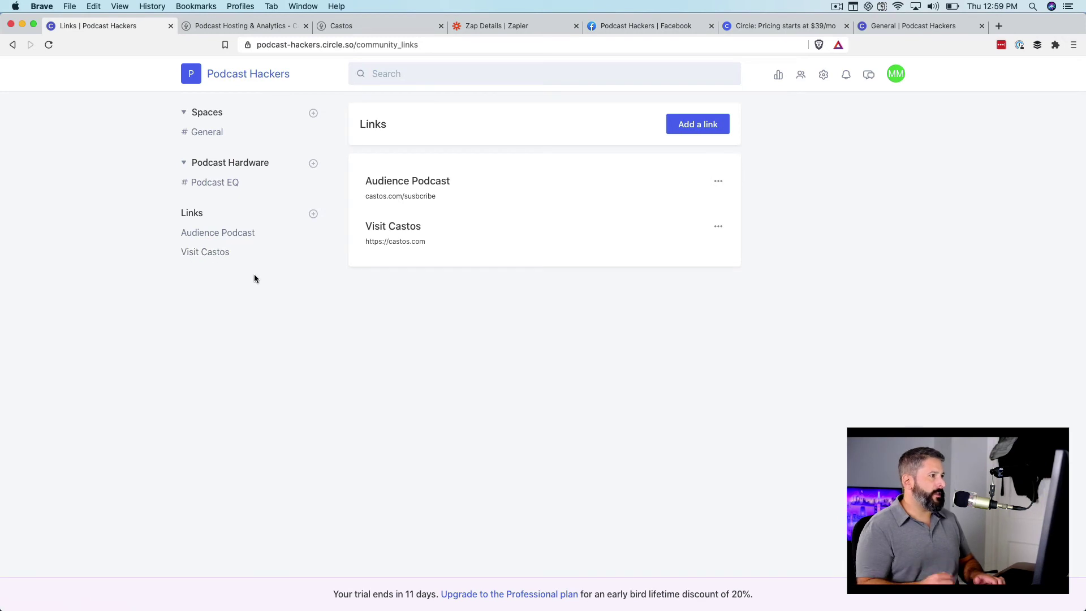
{"action": "left_click", "coordinate": [220, 133]}
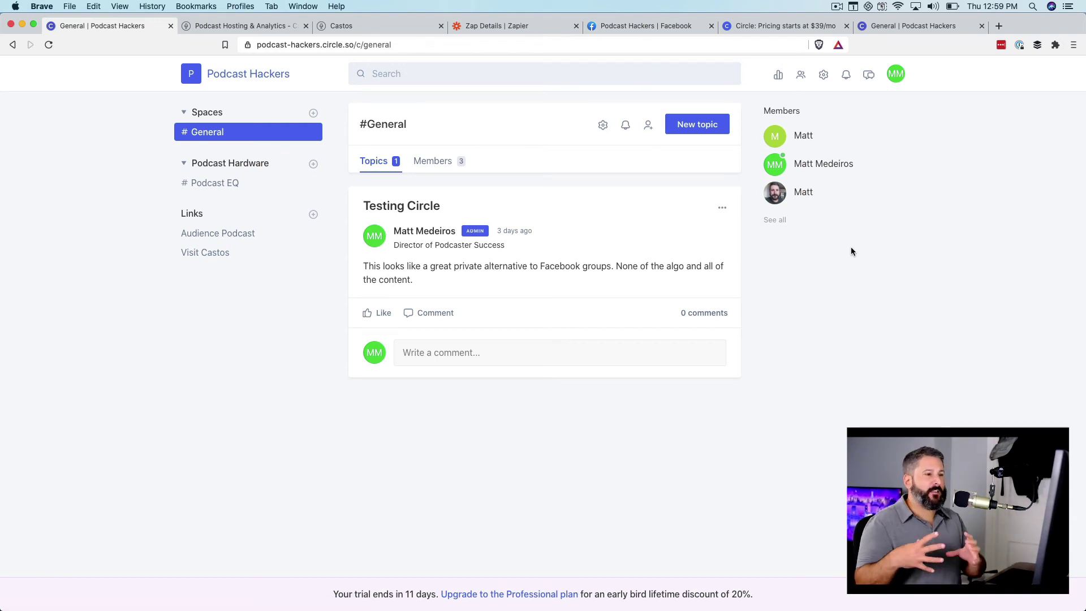
- Show Podcast Hackers analytics: 4 monthly new, 2 active and 3 inactive members
{"action": "left_click", "coordinate": [779, 77]}
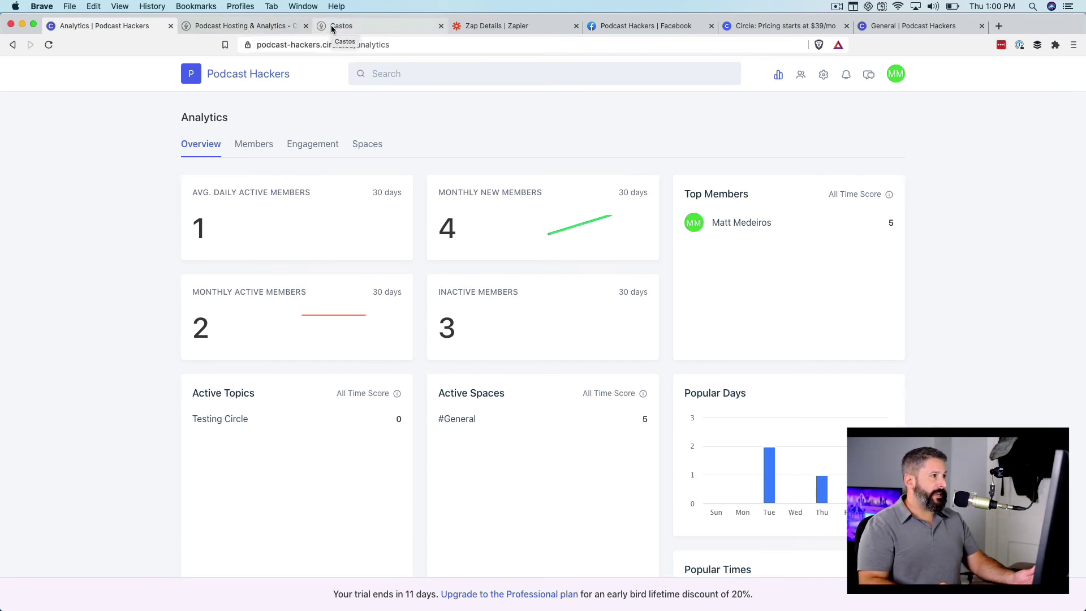
- Compare Castos plans: Starter $190, Growth $490, Pro $990 yearly for 100/250/500 private subscribers
{"action": "left_click", "coordinate": [281, 25]}
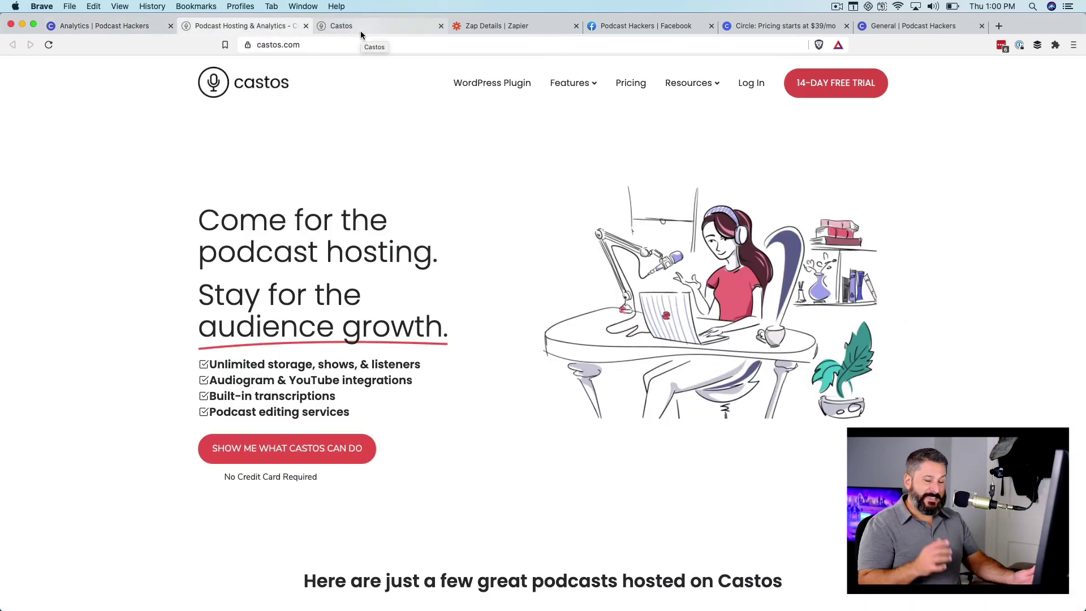
{"action": "left_click", "coordinate": [630, 86]}
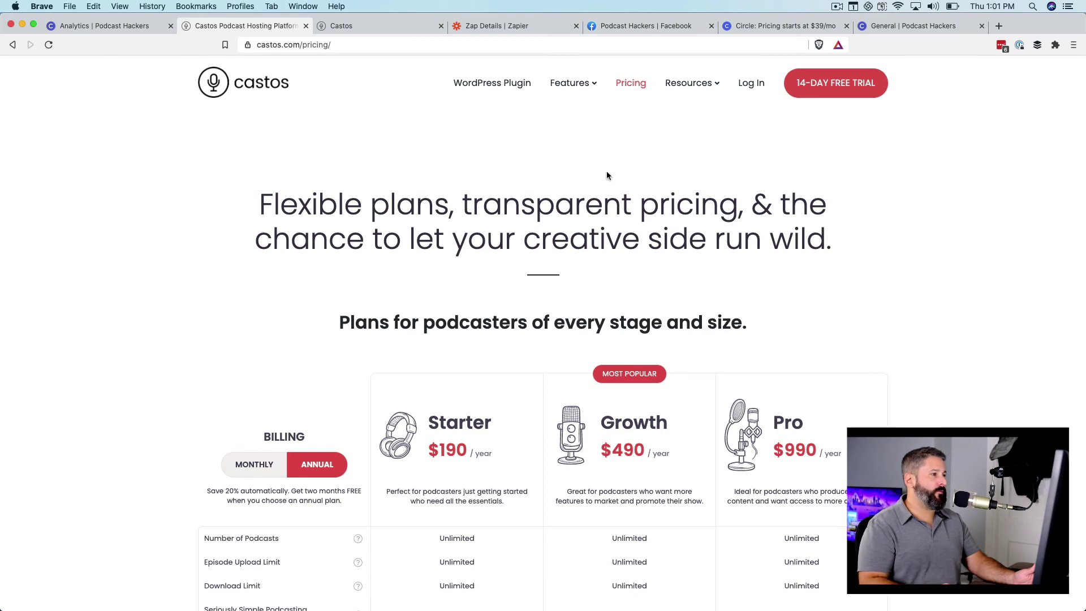
{"action": "scroll", "coordinate": [433, 271], "scroll_direction": "down", "scroll_amount": 2}
{"action": "scroll", "coordinate": [433, 271], "scroll_direction": "down", "scroll_amount": 5}
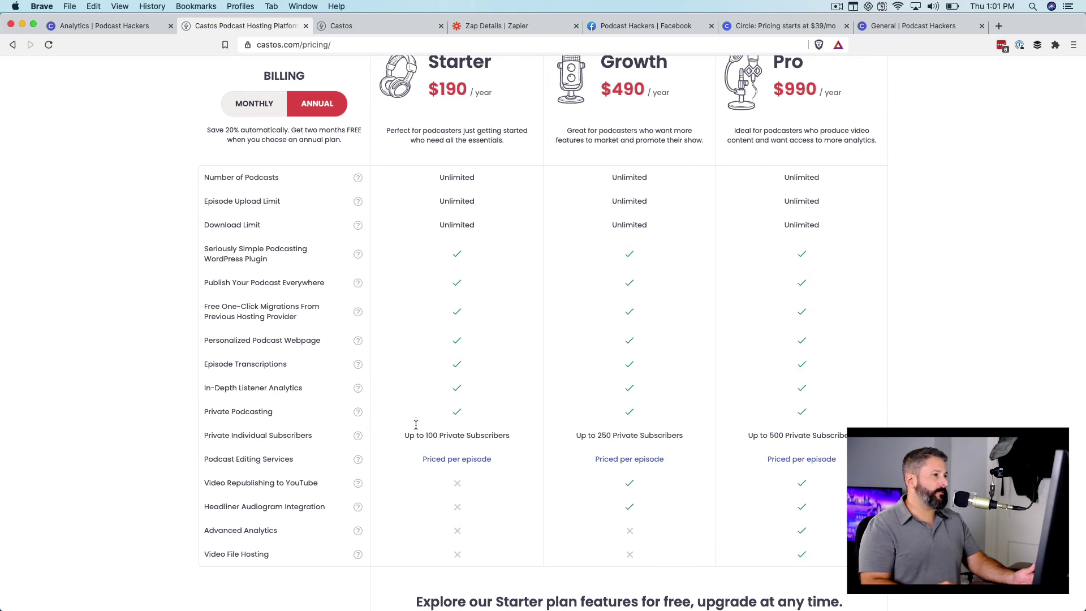
{"action": "scroll", "coordinate": [424, 387], "scroll_direction": "up", "scroll_amount": 2}
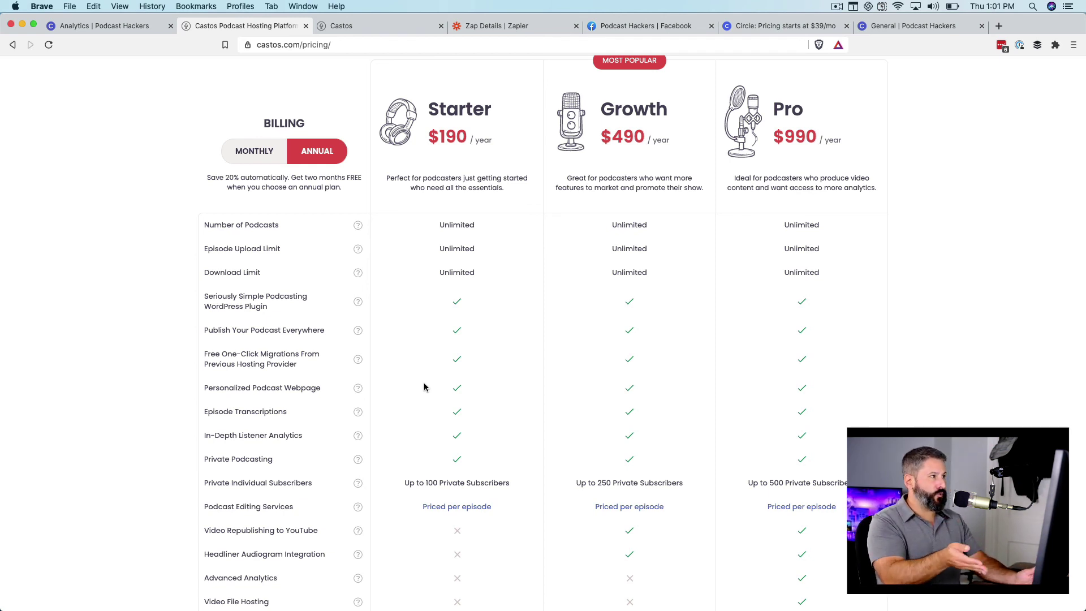
{"action": "left_click", "coordinate": [373, 26]}
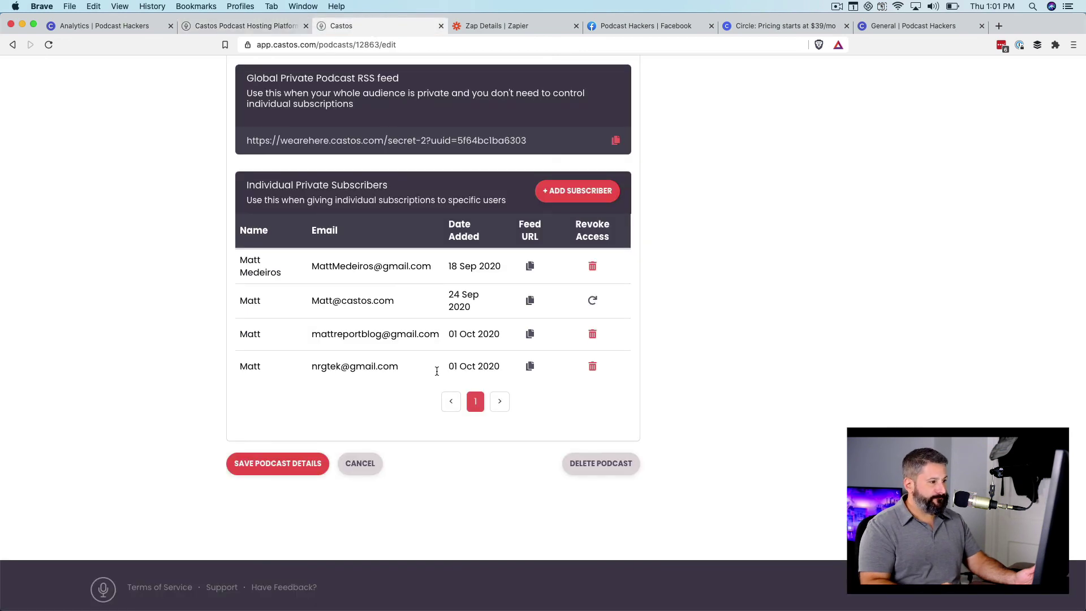